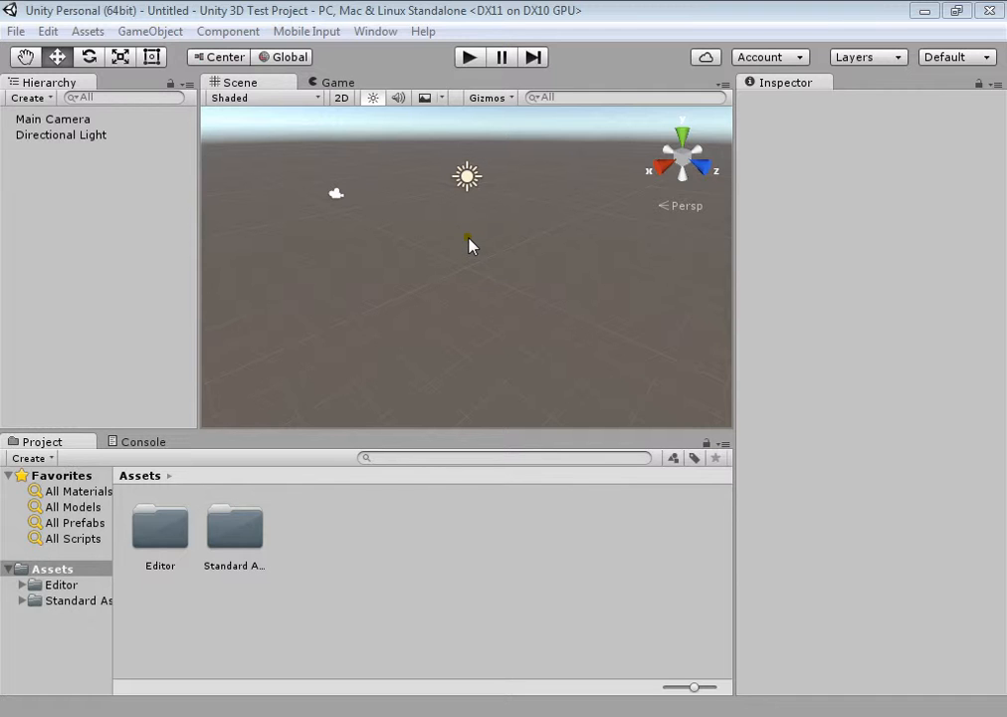
- Switch the editor window arrangement to the 2 by 3 layout
{"action": "left_click", "coordinate": [376, 32]}
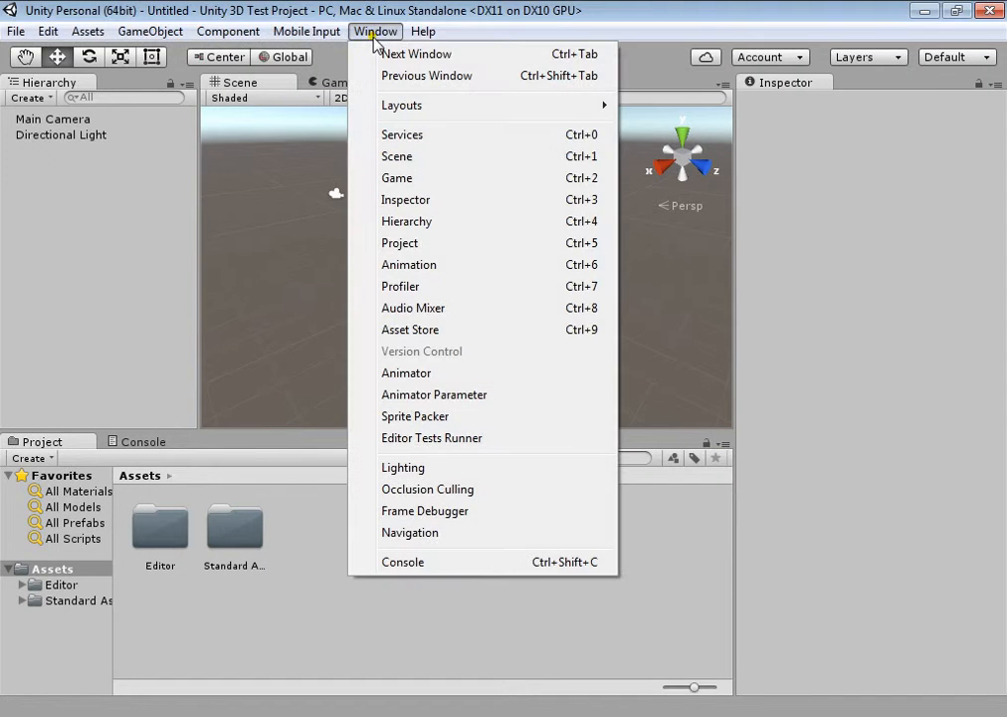
{"action": "mouse_move", "coordinate": [400, 109]}
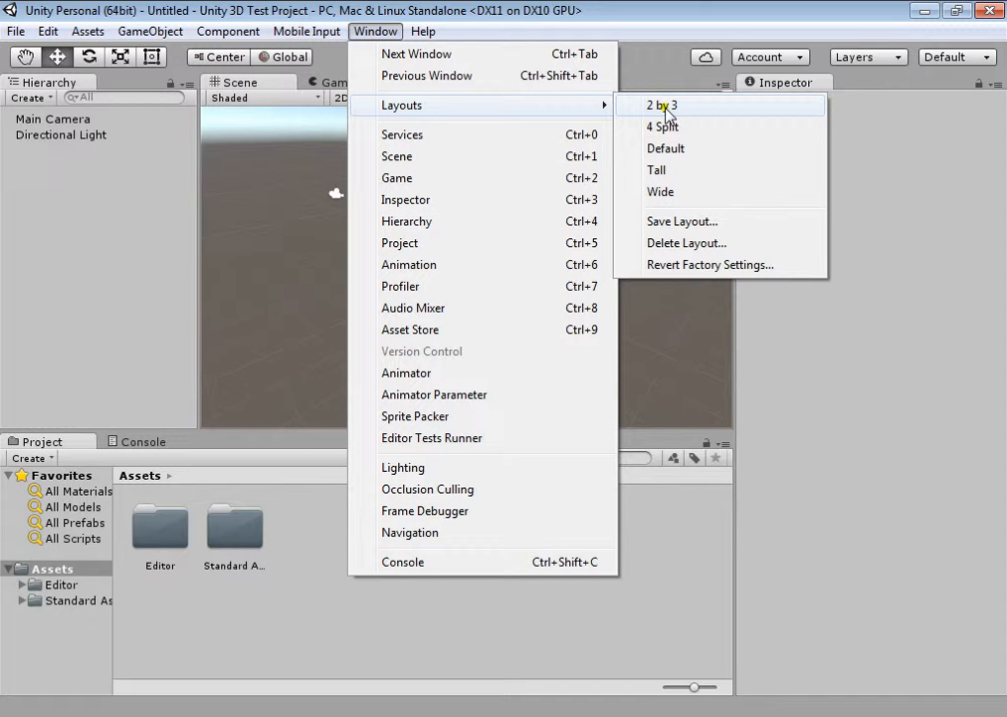
{"action": "left_click", "coordinate": [701, 113]}
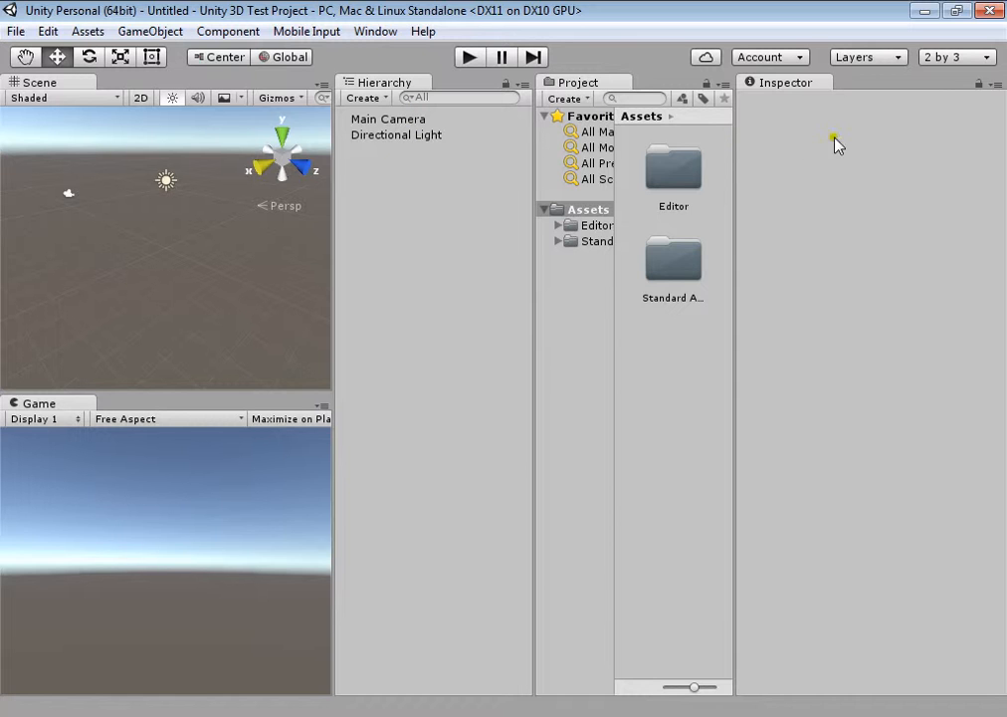
- Return the editor window arrangement to the Default layout
{"action": "left_click", "coordinate": [384, 37]}
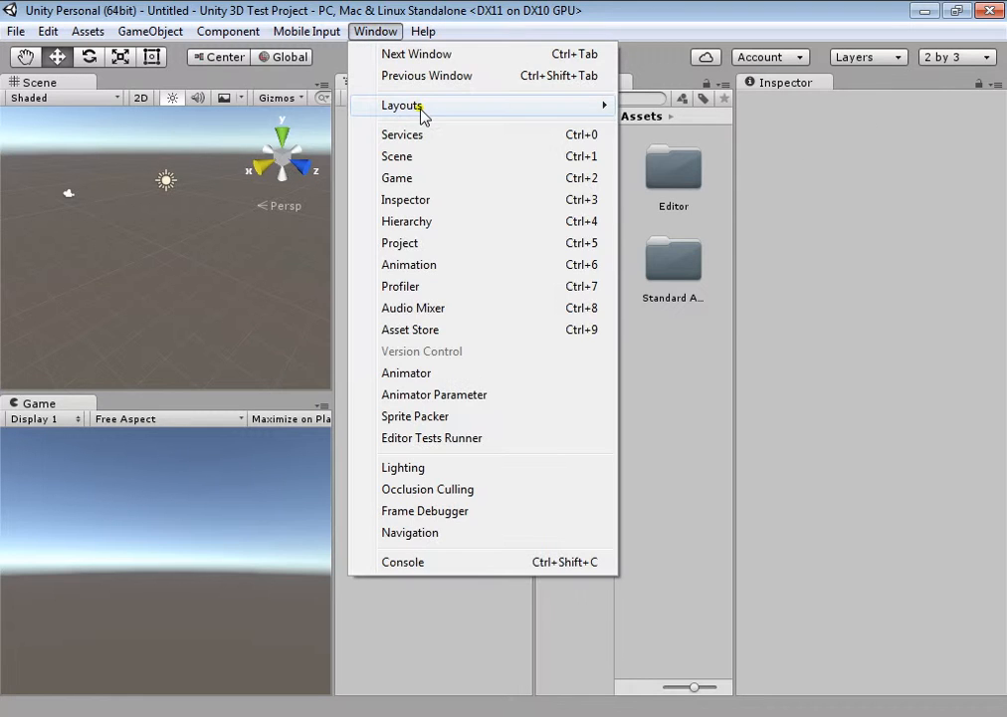
{"action": "mouse_move", "coordinate": [468, 105]}
{"action": "left_click", "coordinate": [672, 151]}
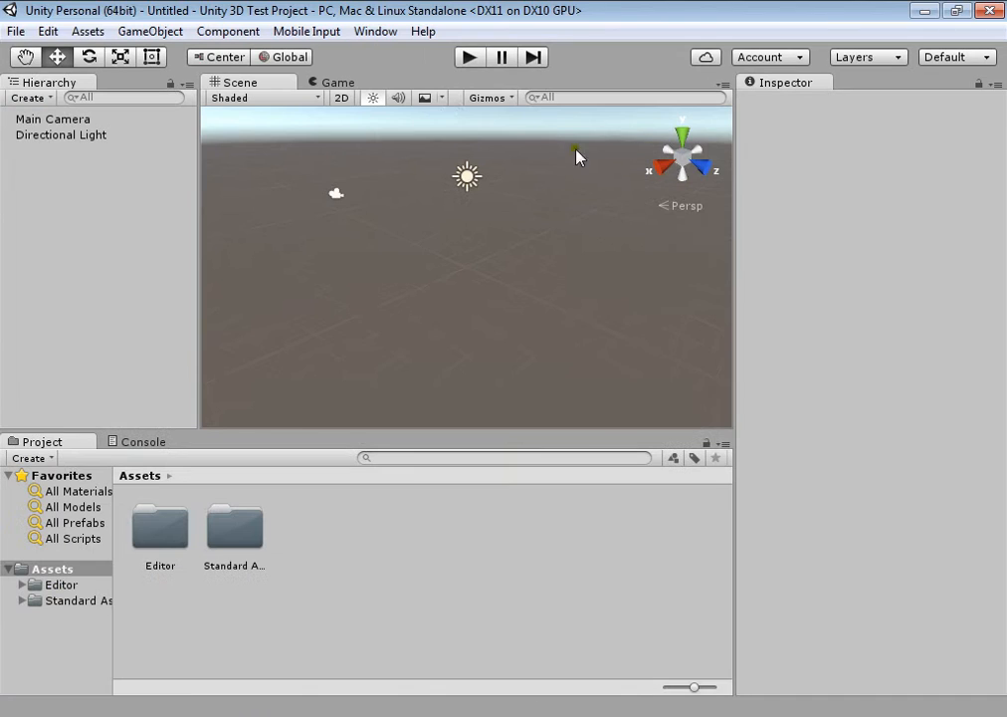
- Compare the Scene and Game views by alternating between them, ending on the Scene view
{"action": "left_click", "coordinate": [323, 88]}
{"action": "left_click", "coordinate": [279, 89]}
{"action": "left_click", "coordinate": [328, 88]}
{"action": "left_click", "coordinate": [260, 87]}
{"action": "left_click", "coordinate": [328, 88]}
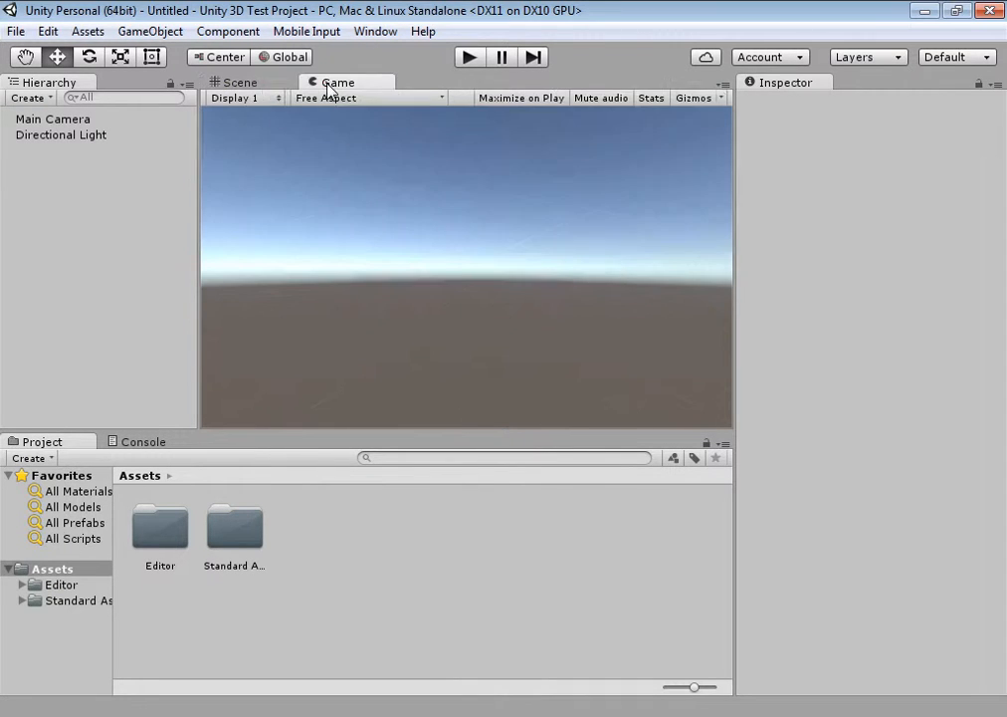
{"action": "left_click", "coordinate": [265, 87]}
- Apply the 2 by 3 layout and shrink the Project asset thumbnails to a compact list
{"action": "left_click", "coordinate": [376, 31]}
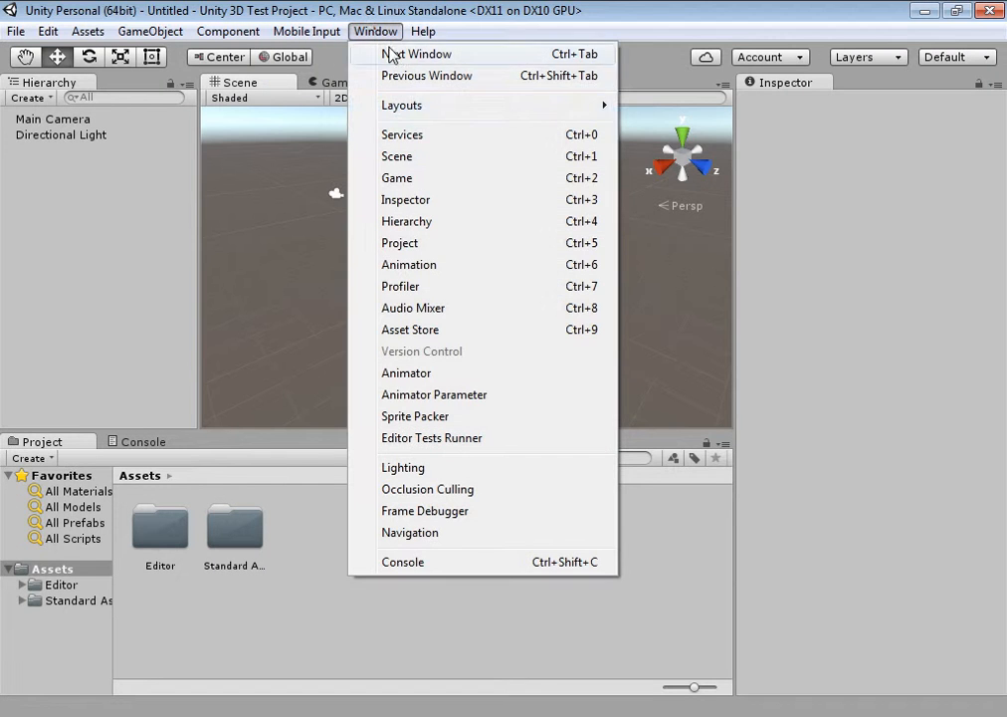
{"action": "left_click", "coordinate": [634, 107]}
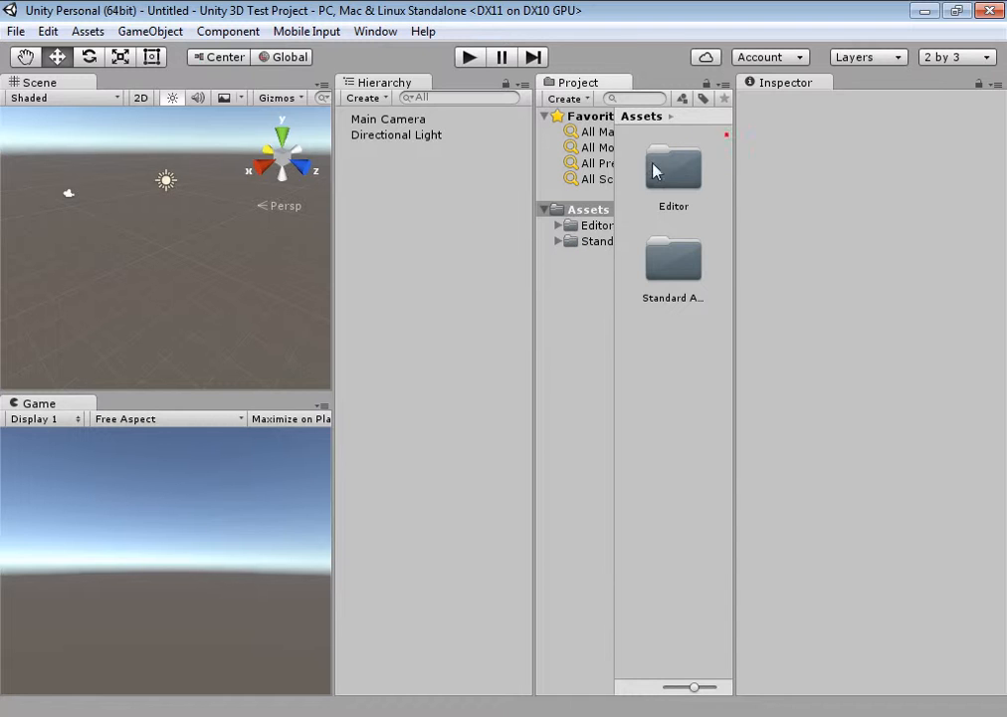
{"action": "left_click_drag", "start_coordinate": [697, 690], "coordinate": [656, 688]}
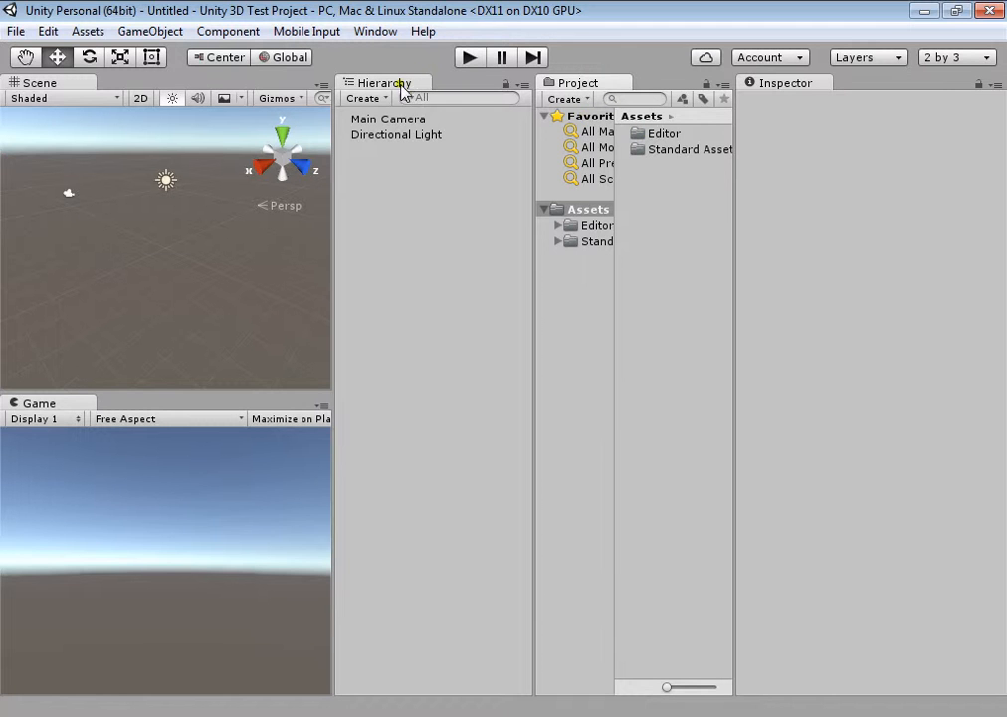
- Open the Console as a floating window, reposition it over the editor, and close it
{"action": "left_click", "coordinate": [374, 33]}
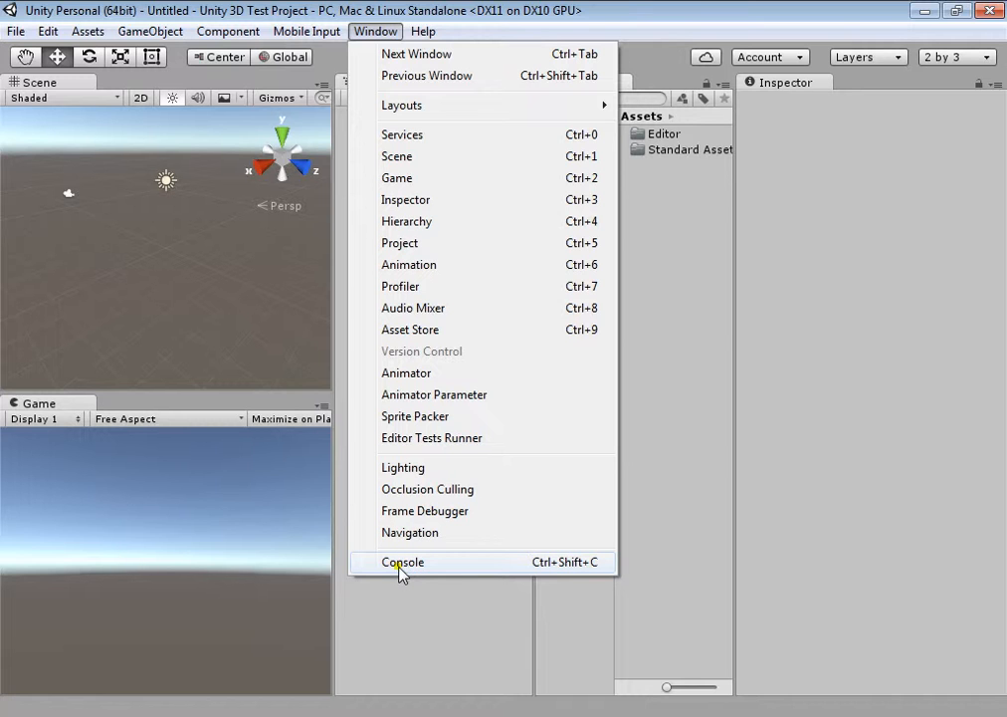
{"action": "left_click", "coordinate": [436, 569]}
{"action": "left_click_drag", "start_coordinate": [216, 292], "coordinate": [401, 428]}
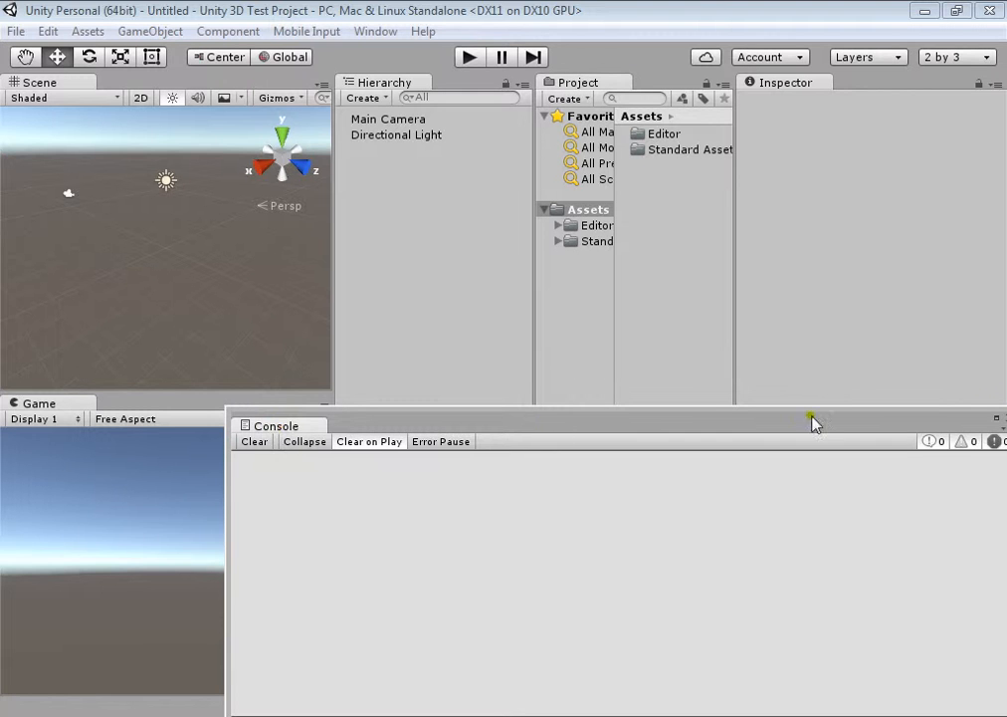
{"action": "left_click_drag", "start_coordinate": [914, 427], "coordinate": [778, 438]}
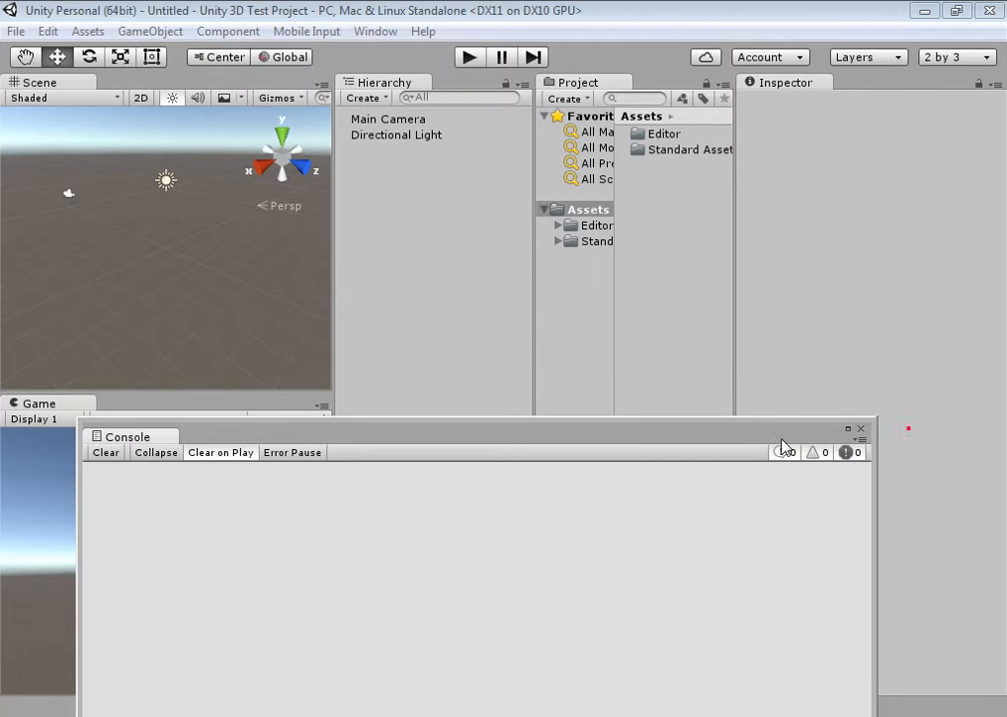
{"action": "left_click", "coordinate": [860, 431]}
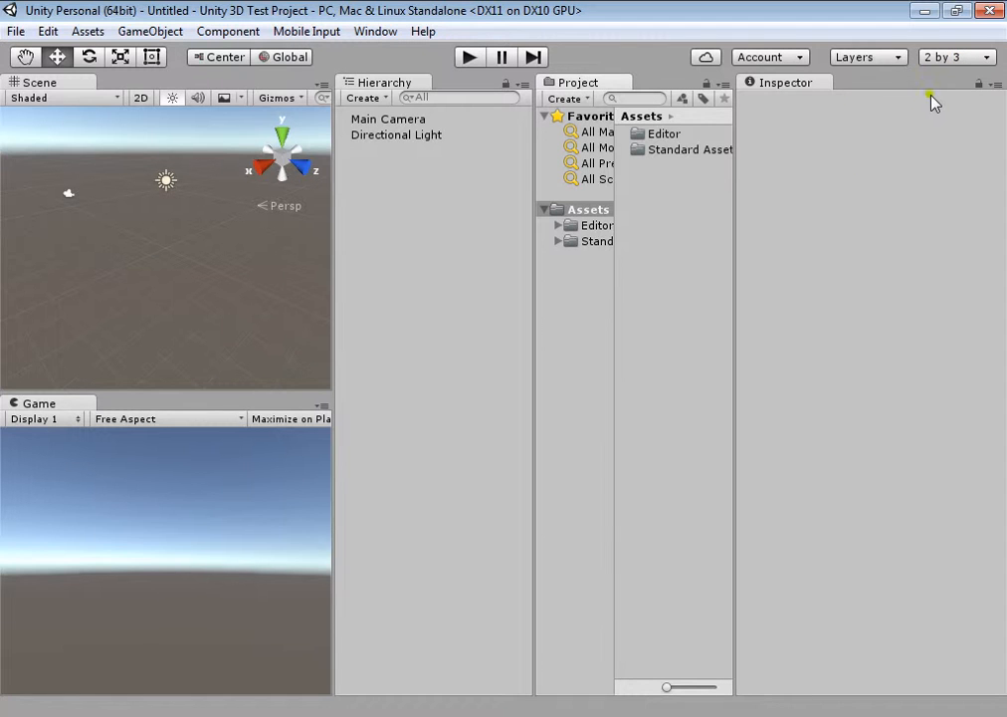
- Apply the 4 Split layout and orbit the camera in each of the four scene views
{"action": "left_click", "coordinate": [986, 59]}
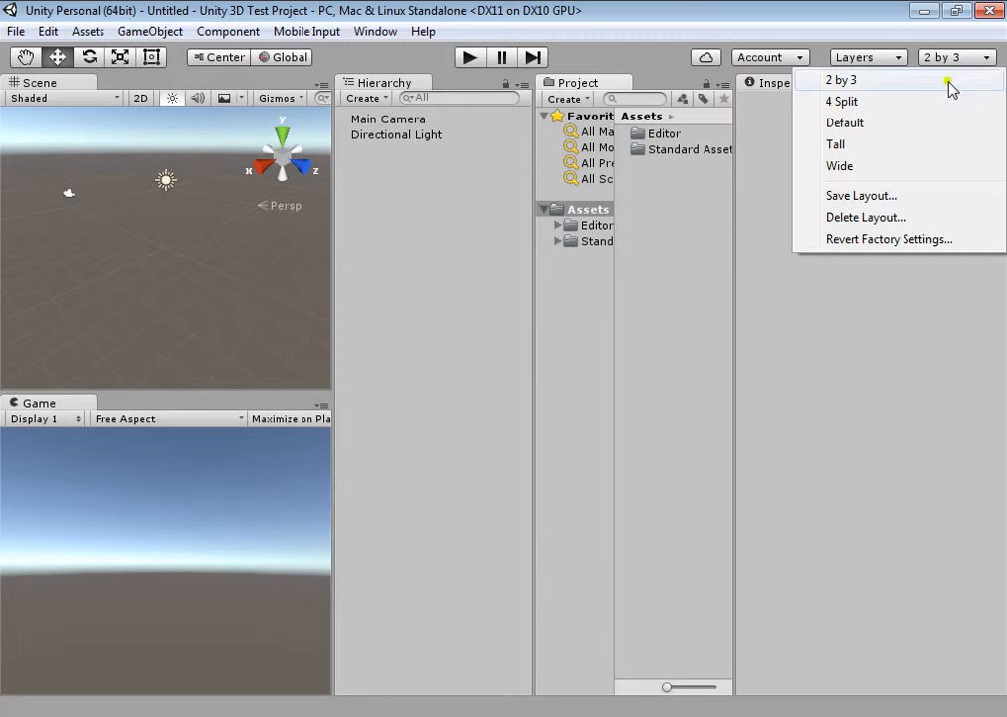
{"action": "left_click", "coordinate": [876, 109]}
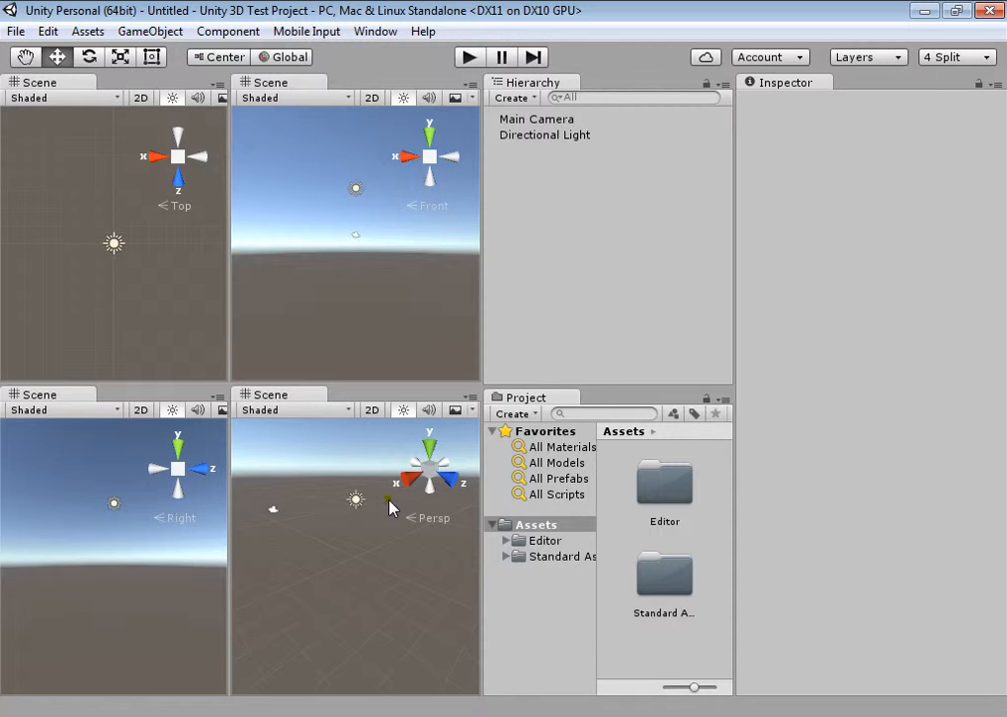
{"action": "right_click_drag", "start_coordinate": [336, 597], "coordinate": [321, 526]}
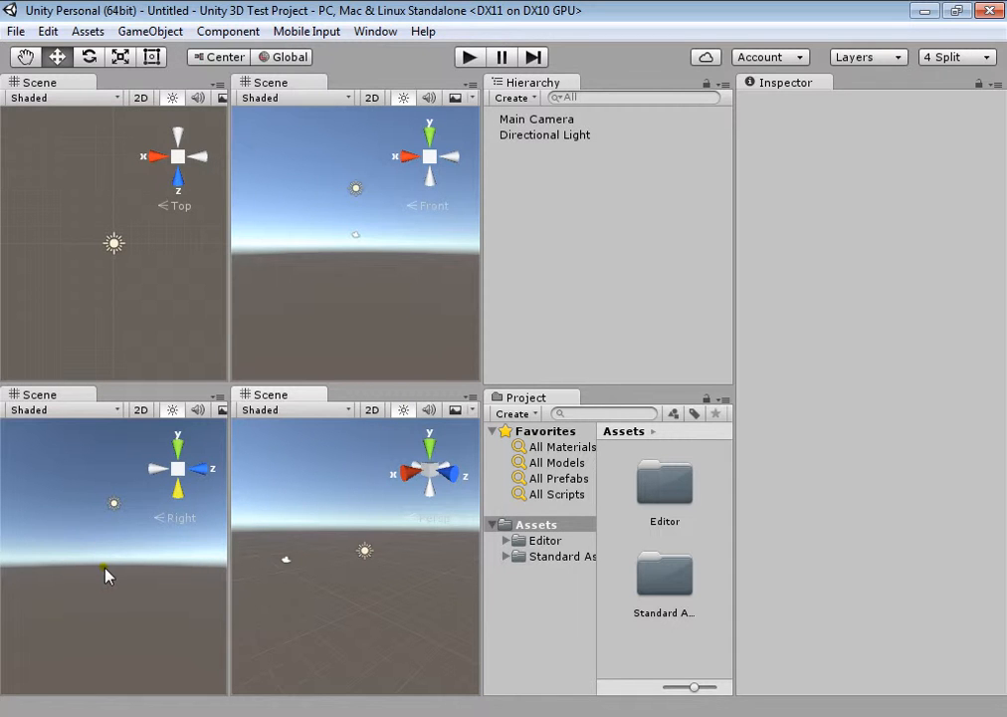
{"action": "right_click_drag", "start_coordinate": [106, 572], "coordinate": [160, 530]}
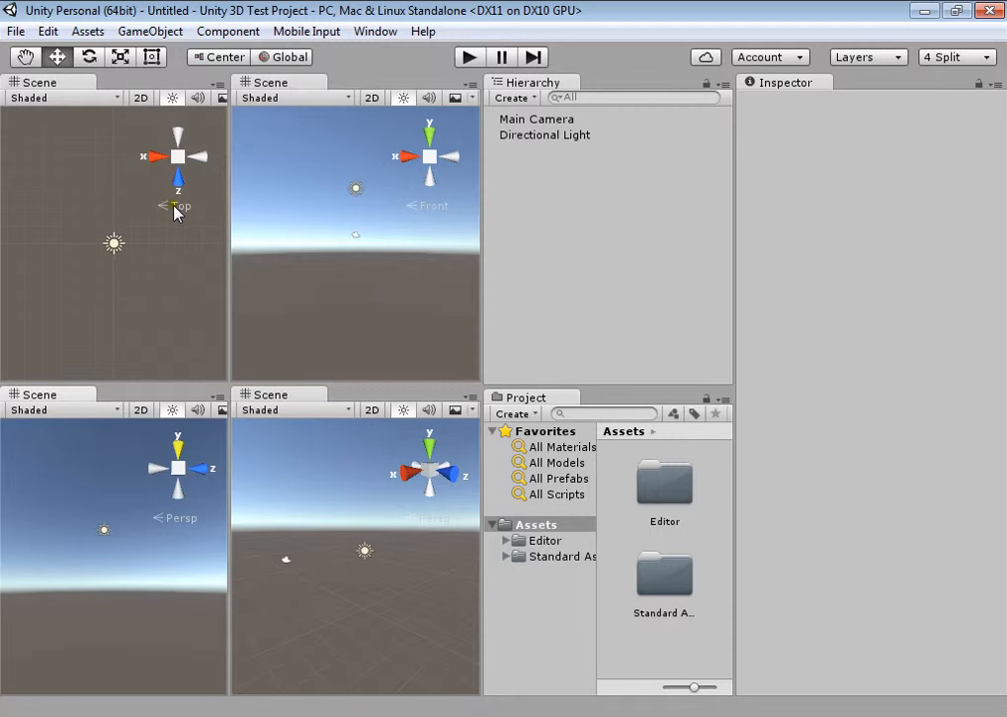
{"action": "key", "text": "alt"}
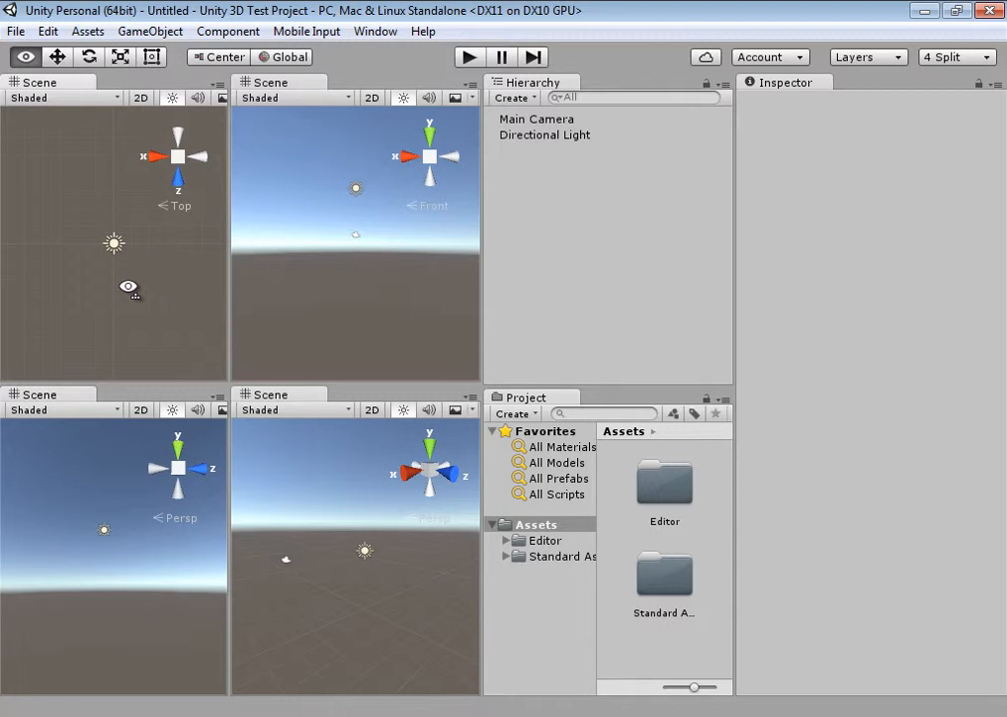
{"action": "left_click_drag", "start_coordinate": [128, 288], "coordinate": [130, 243], "text": "alt"}
{"action": "left_click_drag", "start_coordinate": [322, 280], "coordinate": [305, 229], "text": "alt"}
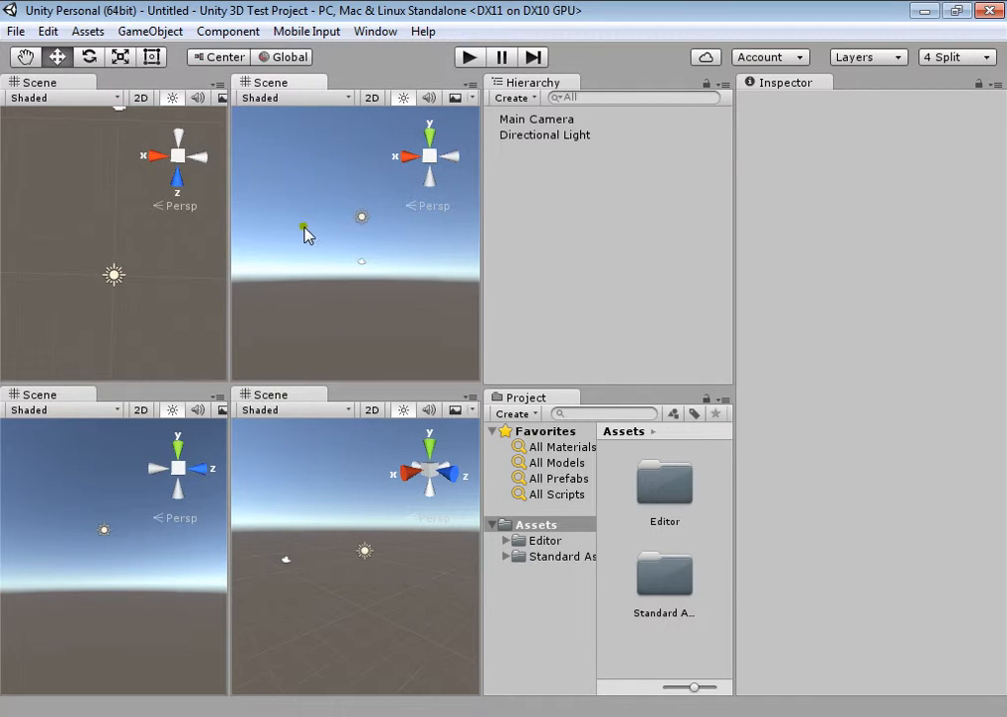
- Set the first three scene views of the split layout to the Right, Top and Bottom directions
{"action": "right_click", "coordinate": [182, 207]}
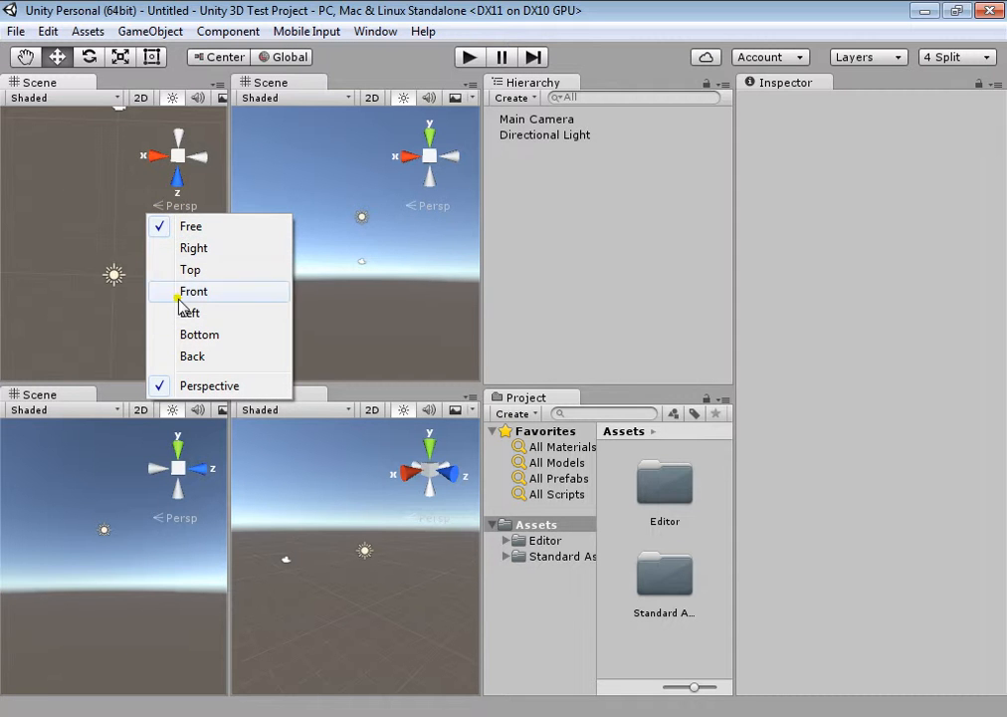
{"action": "left_click", "coordinate": [184, 249]}
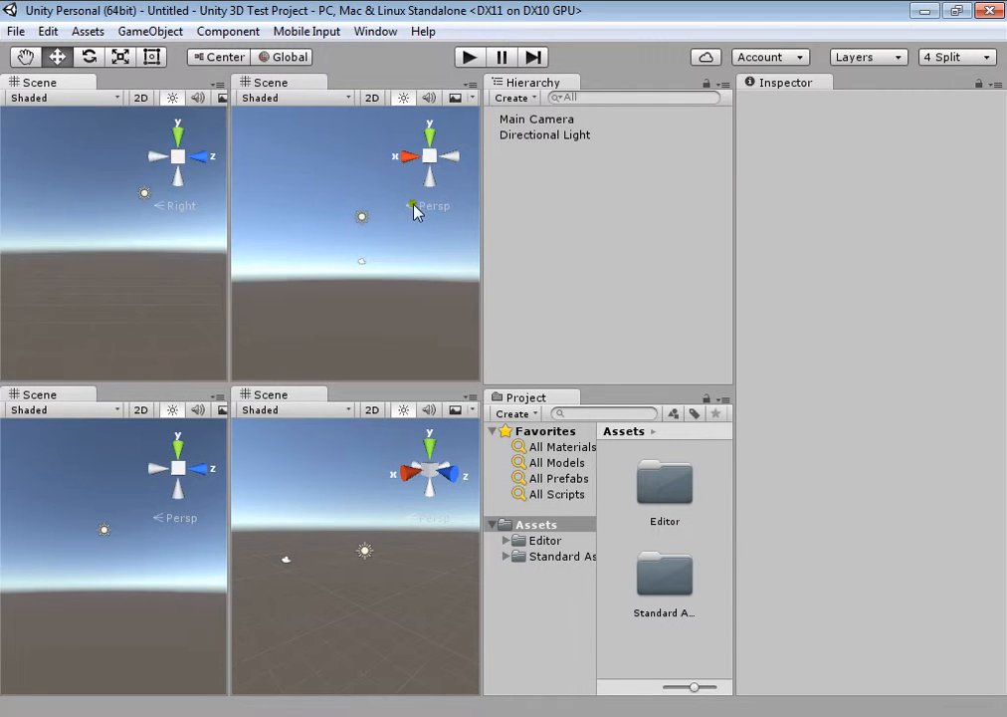
{"action": "right_click", "coordinate": [434, 207]}
{"action": "left_click", "coordinate": [445, 270]}
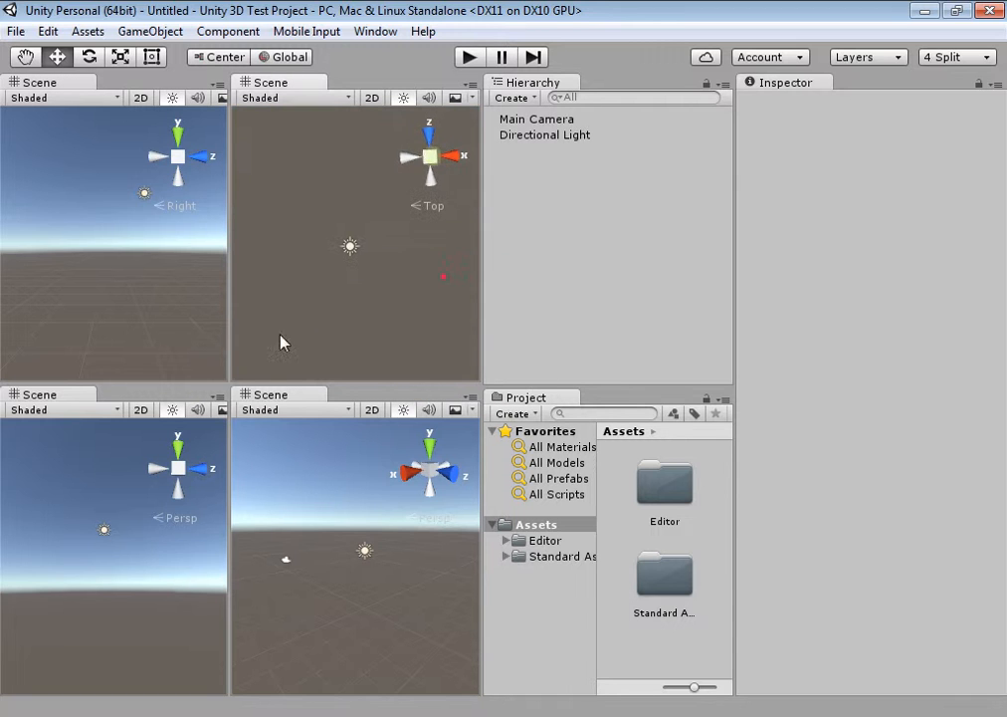
{"action": "right_click", "coordinate": [187, 526]}
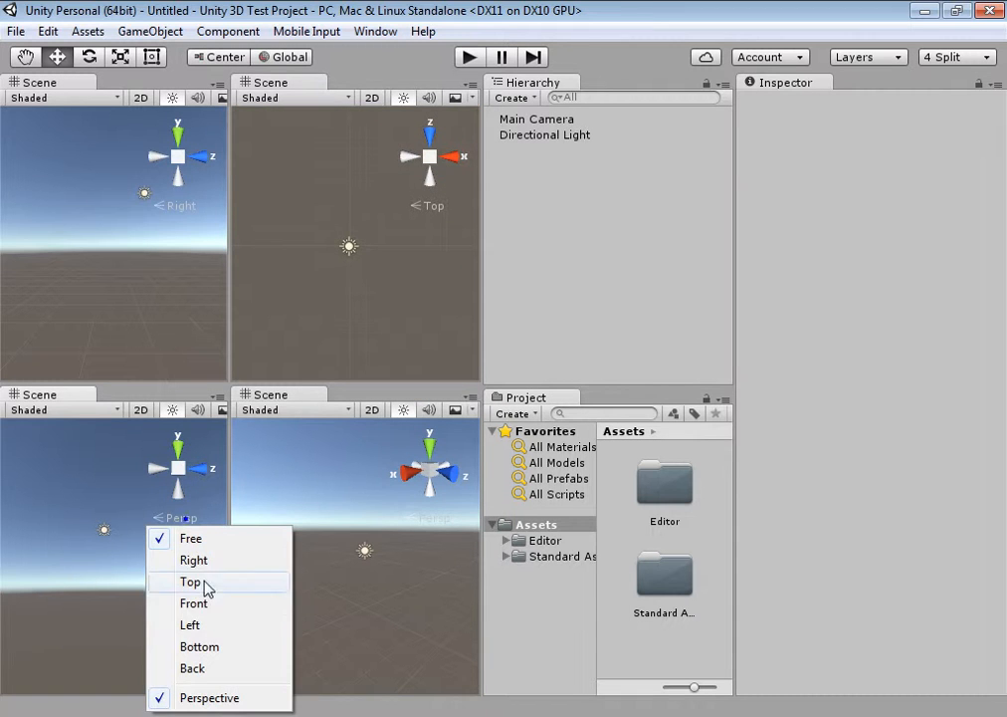
{"action": "left_click", "coordinate": [204, 647]}
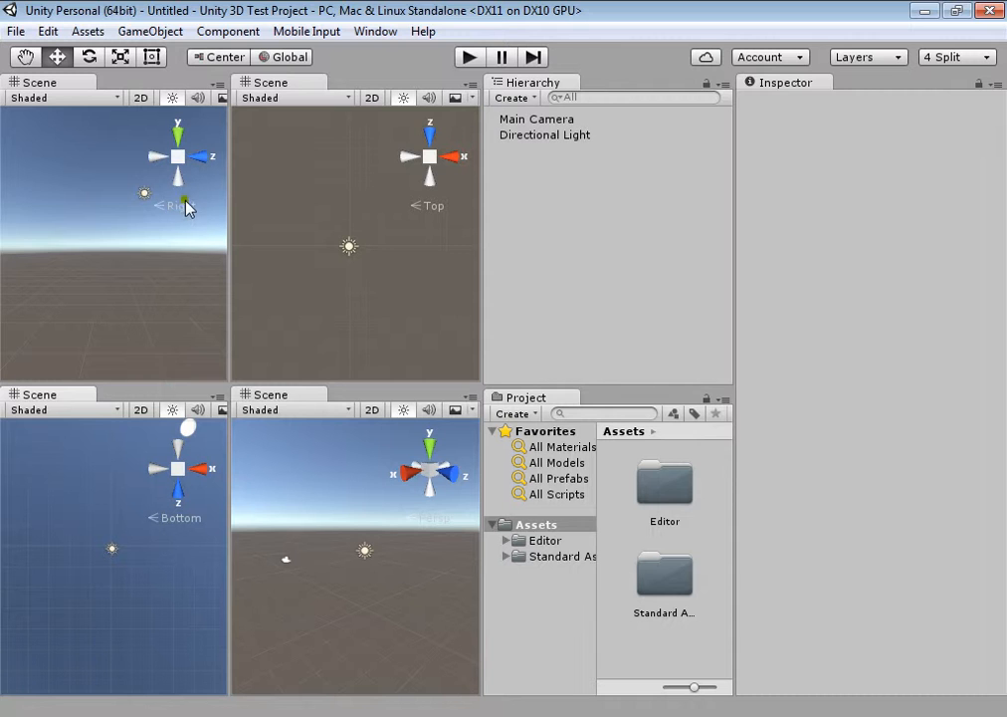
- Set the first scene view to Left and the second to Right, keeping the third at Bottom
{"action": "right_click", "coordinate": [418, 212]}
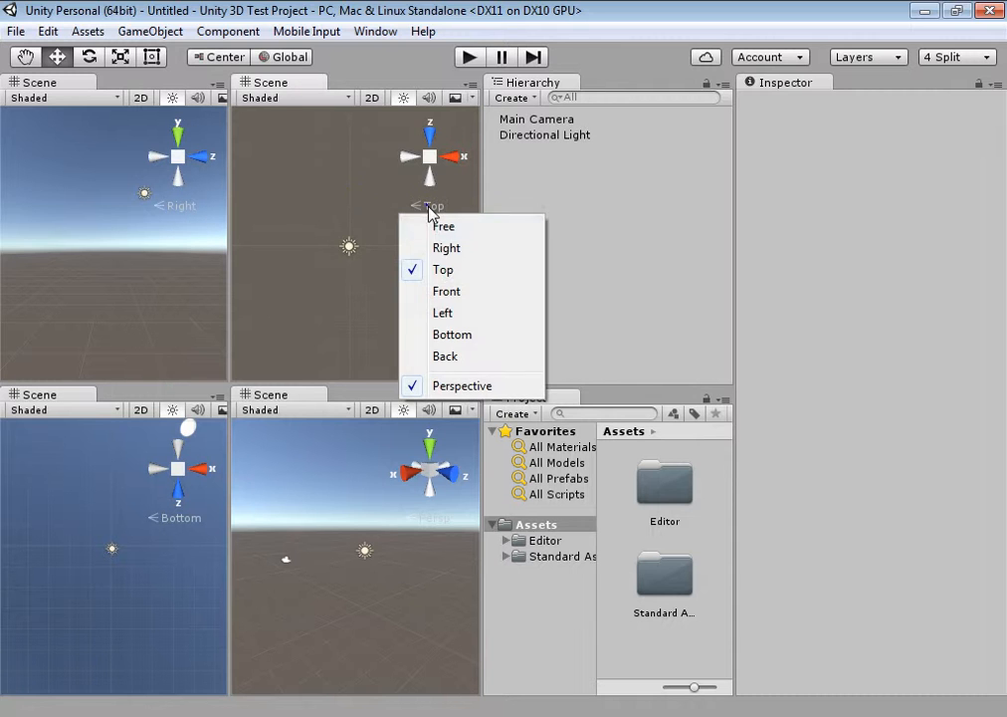
{"action": "right_click", "coordinate": [175, 206]}
{"action": "left_click", "coordinate": [189, 312]}
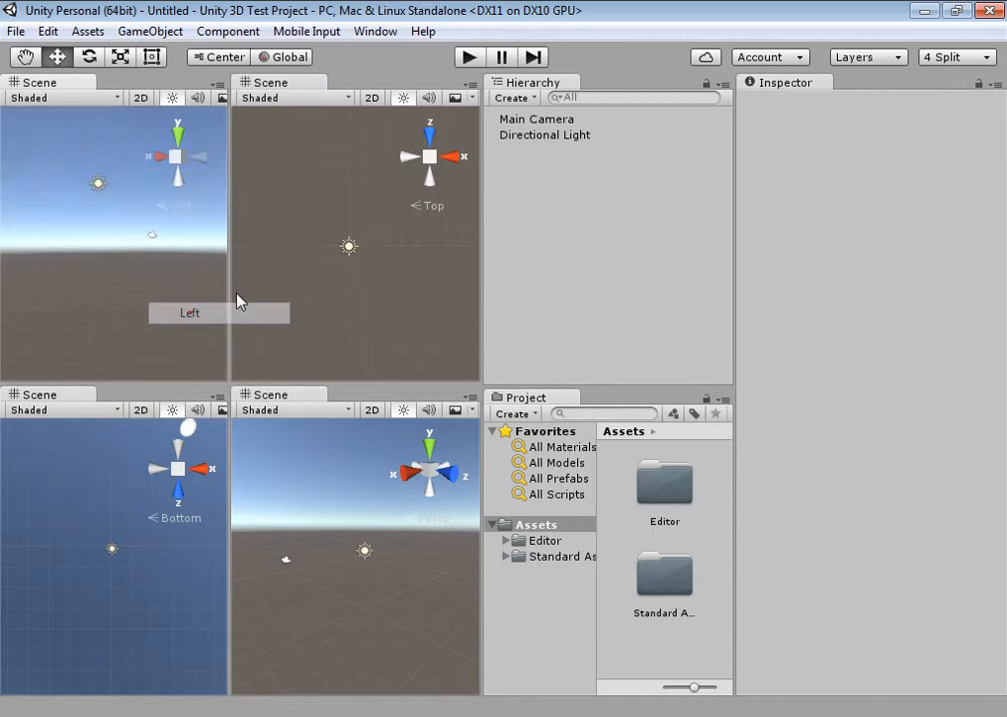
{"action": "right_click", "coordinate": [402, 211]}
{"action": "left_click", "coordinate": [445, 248]}
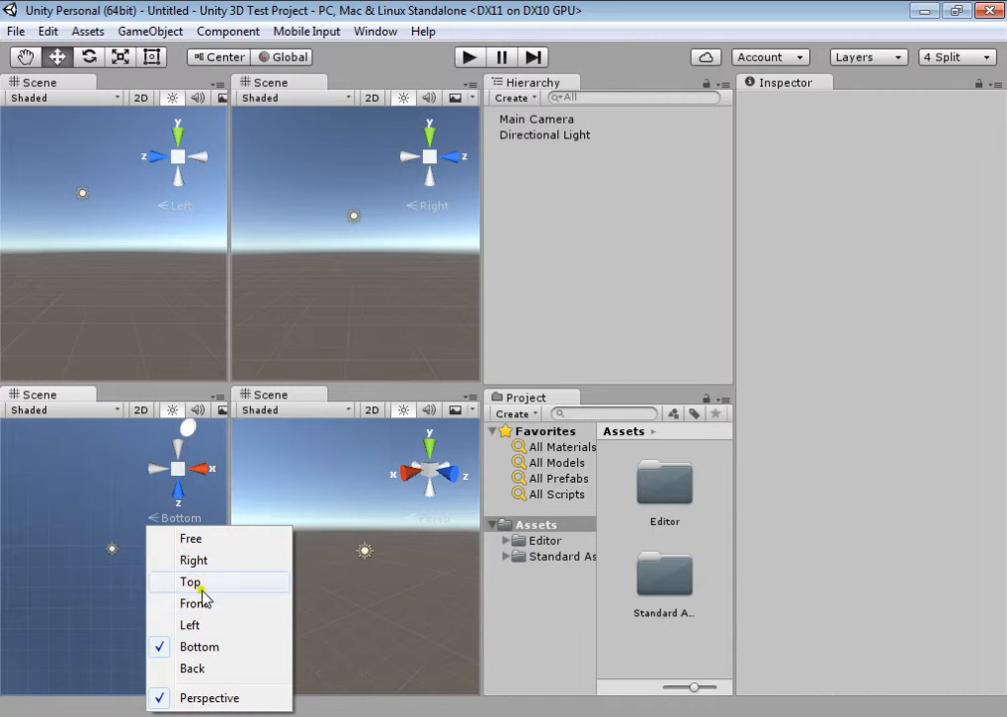
{"action": "left_click", "coordinate": [204, 648]}
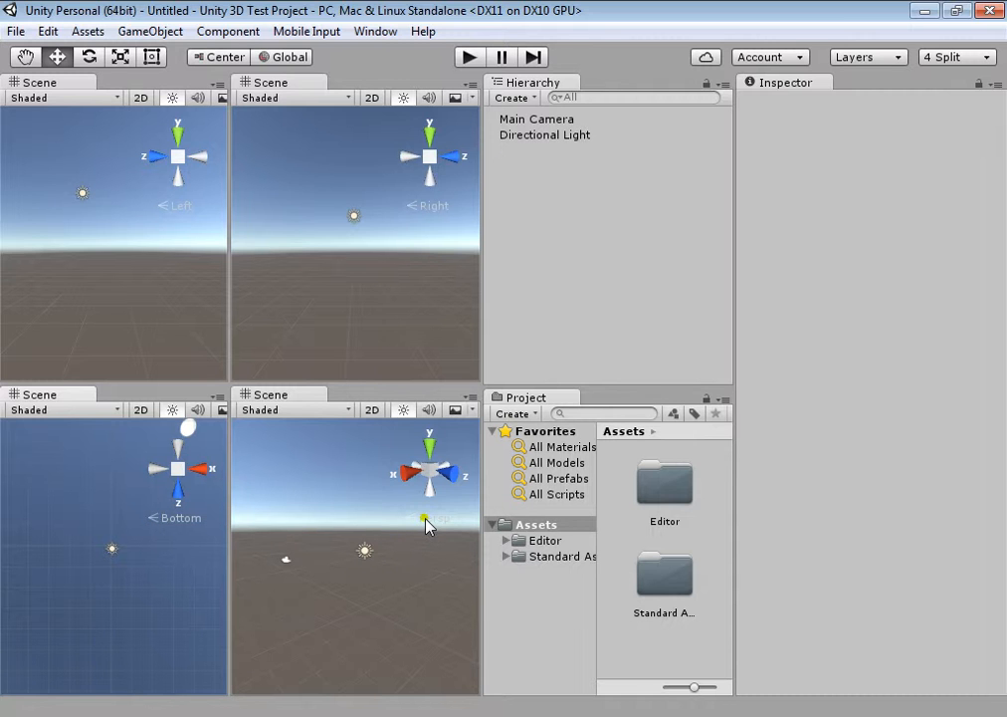
- Orbit the perspective scene view and switch the editor from 4 Split to the Default layout
{"action": "left_click_drag", "start_coordinate": [349, 545], "coordinate": [946, 448], "text": "alt"}
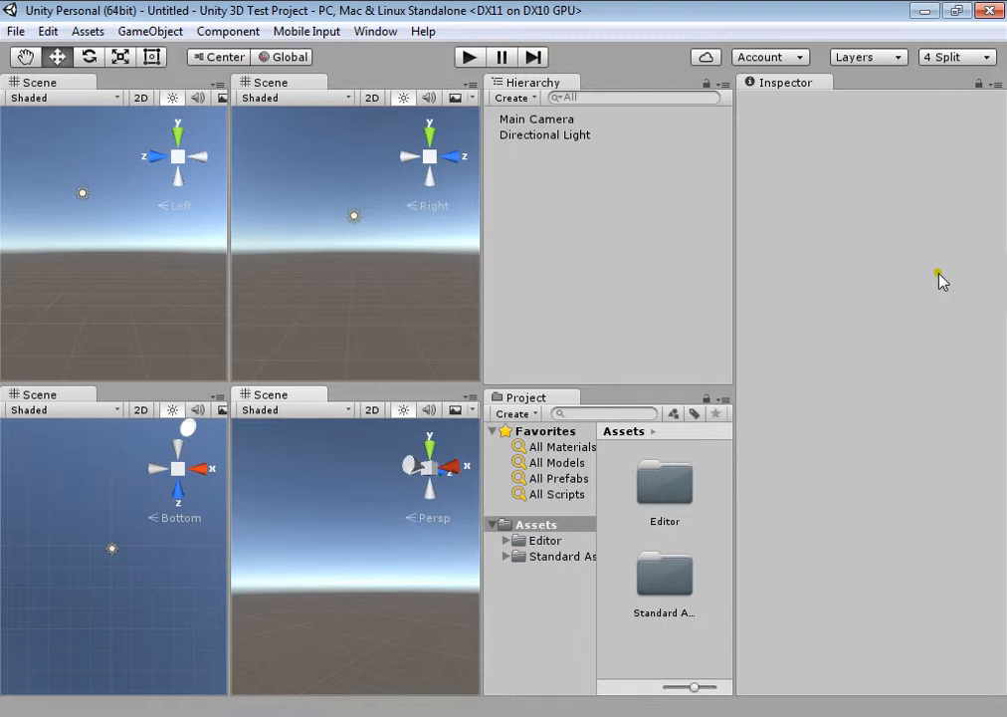
{"action": "left_click", "coordinate": [970, 57]}
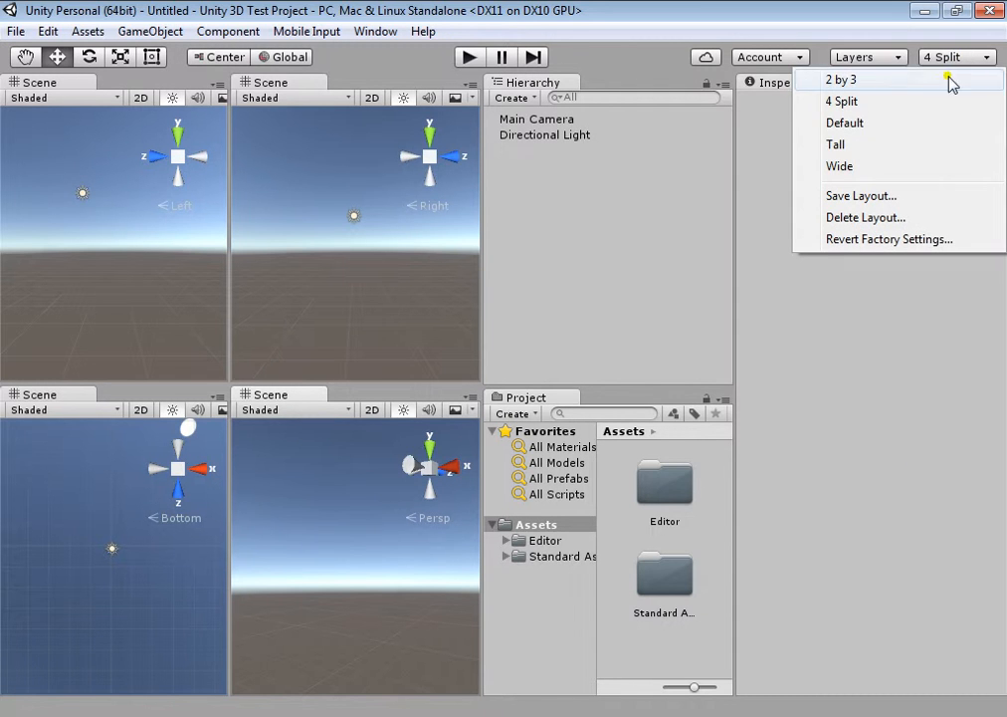
{"action": "left_click", "coordinate": [866, 124]}
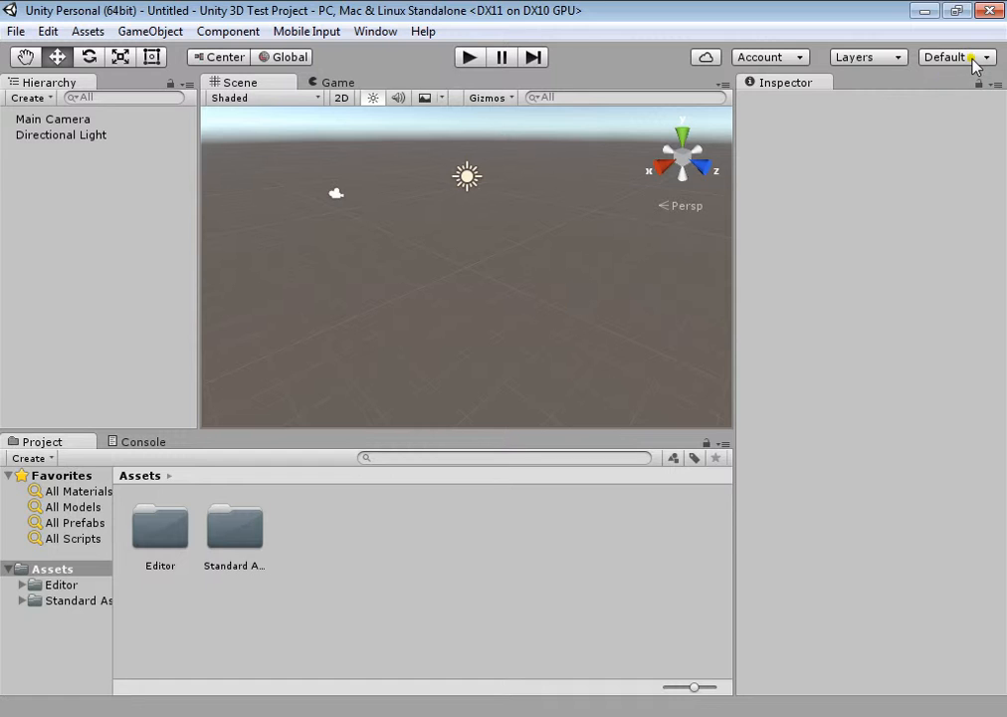
- Apply the Tall layout and check its Game view before returning to the Scene view
{"action": "left_click", "coordinate": [973, 62]}
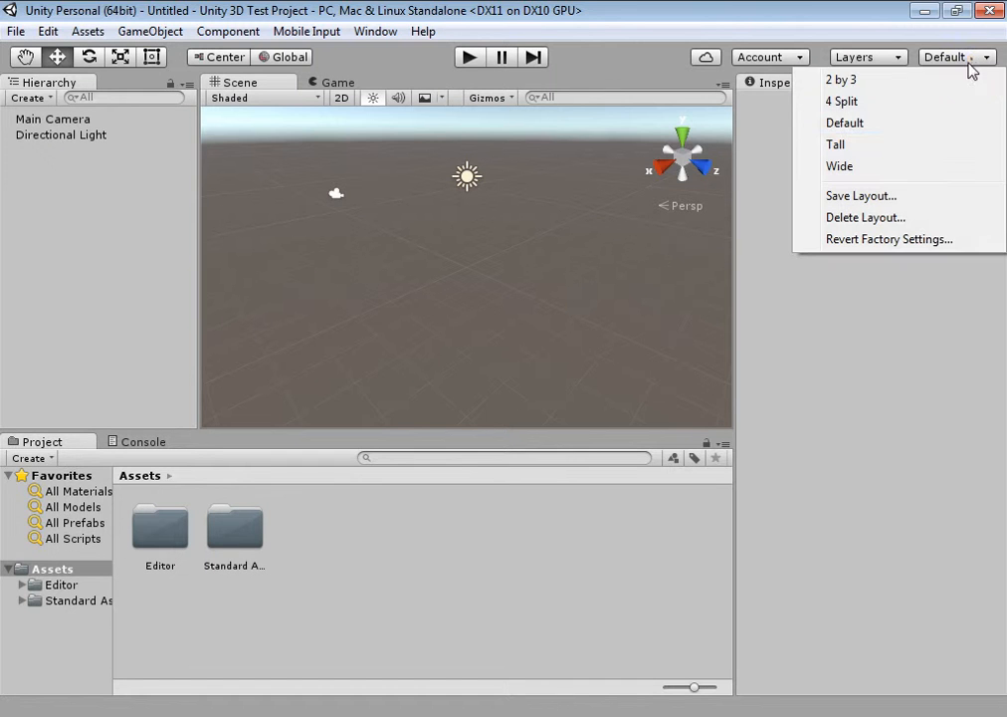
{"action": "left_click", "coordinate": [866, 145]}
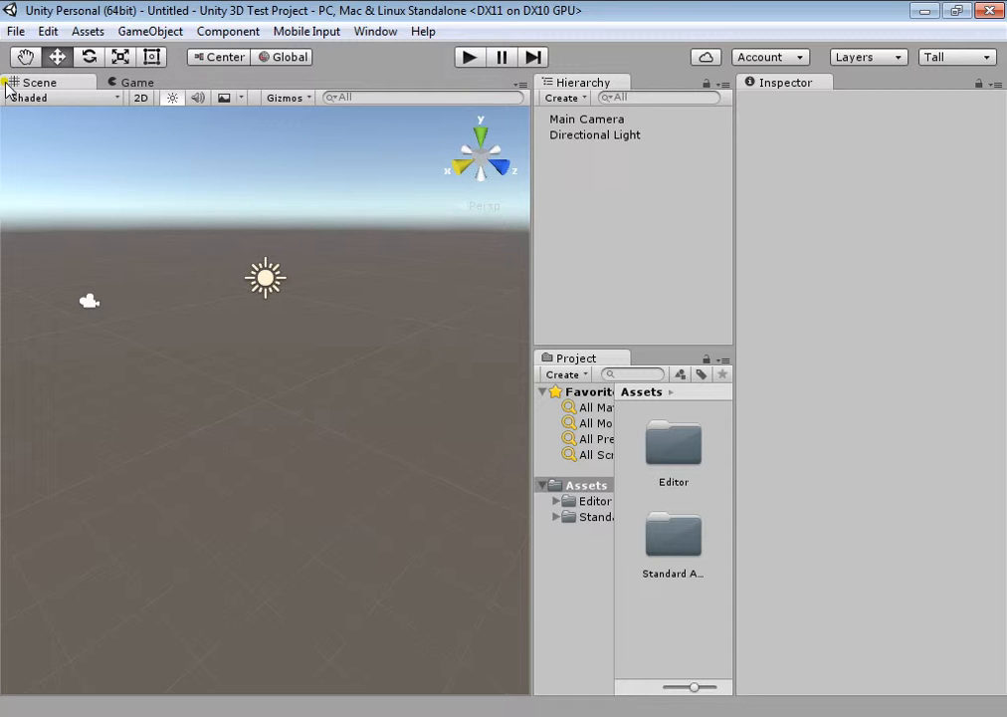
{"action": "left_click", "coordinate": [134, 83]}
{"action": "left_click", "coordinate": [62, 83]}
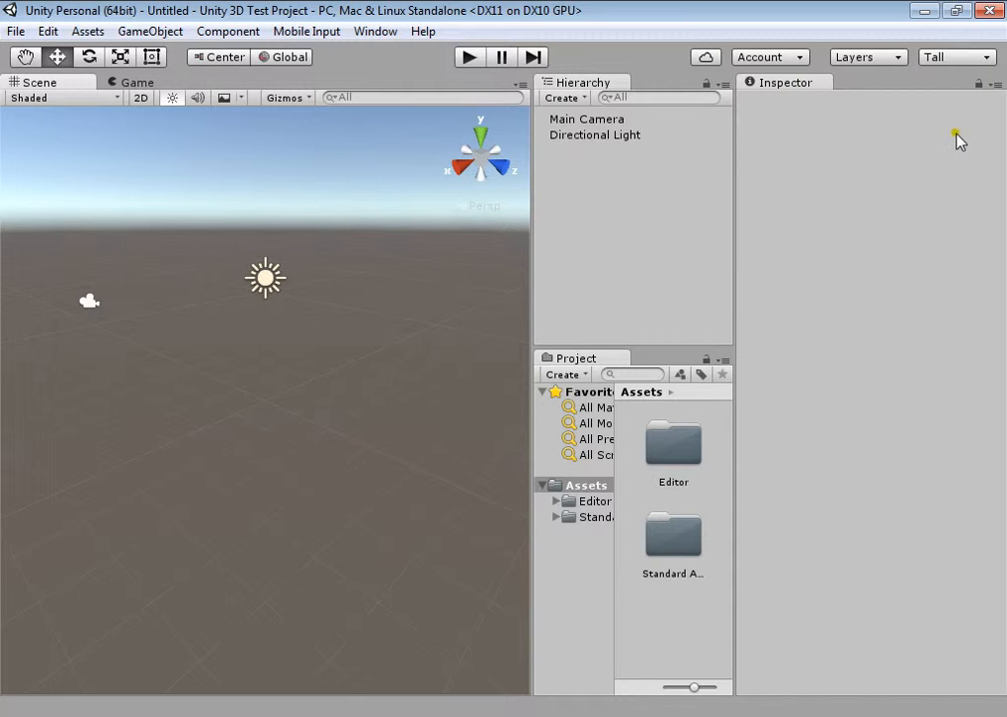
- Apply the Wide layout, check its Game view, return to the Scene view, and briefly select Main Camera in the Hierarchy
{"action": "left_click", "coordinate": [973, 60]}
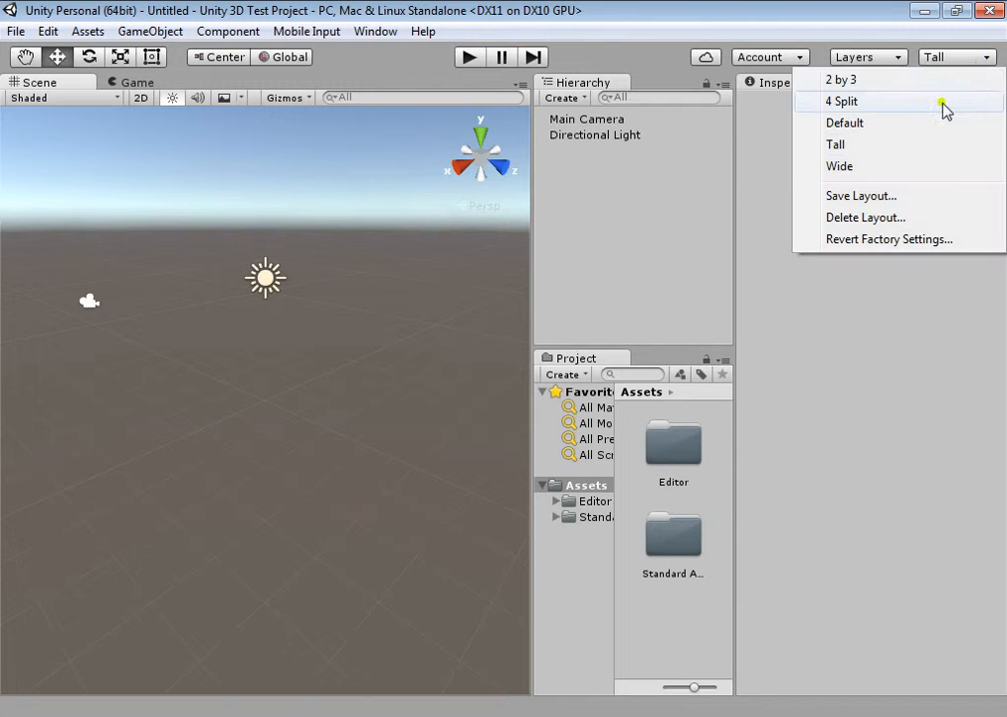
{"action": "left_click", "coordinate": [840, 167]}
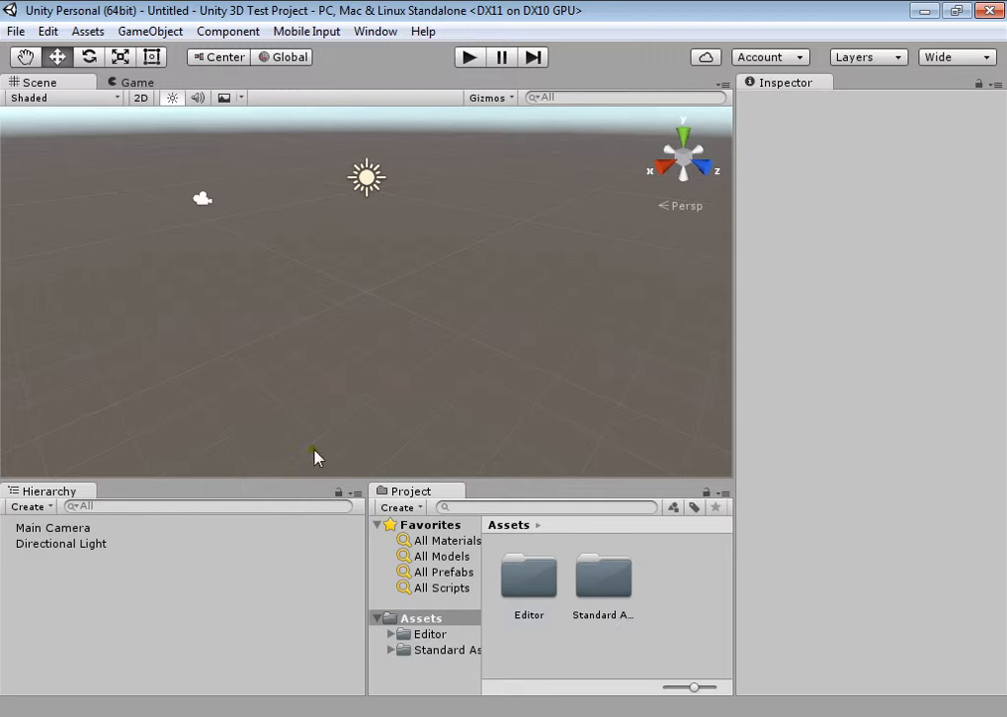
{"action": "left_click", "coordinate": [123, 79]}
{"action": "left_click", "coordinate": [66, 83]}
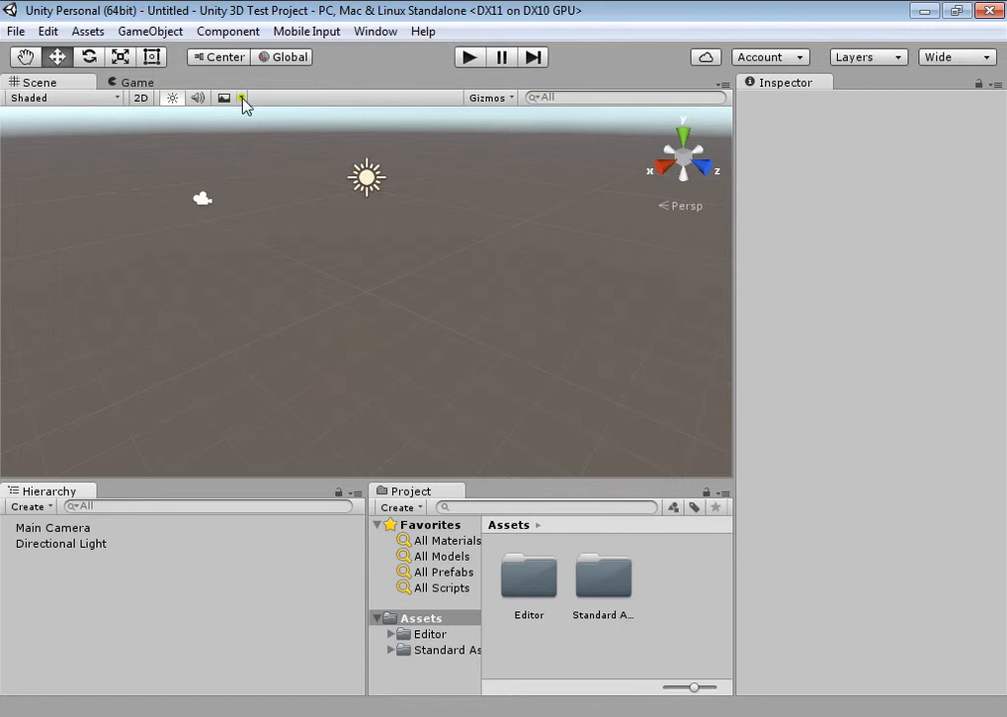
{"action": "left_click", "coordinate": [73, 528]}
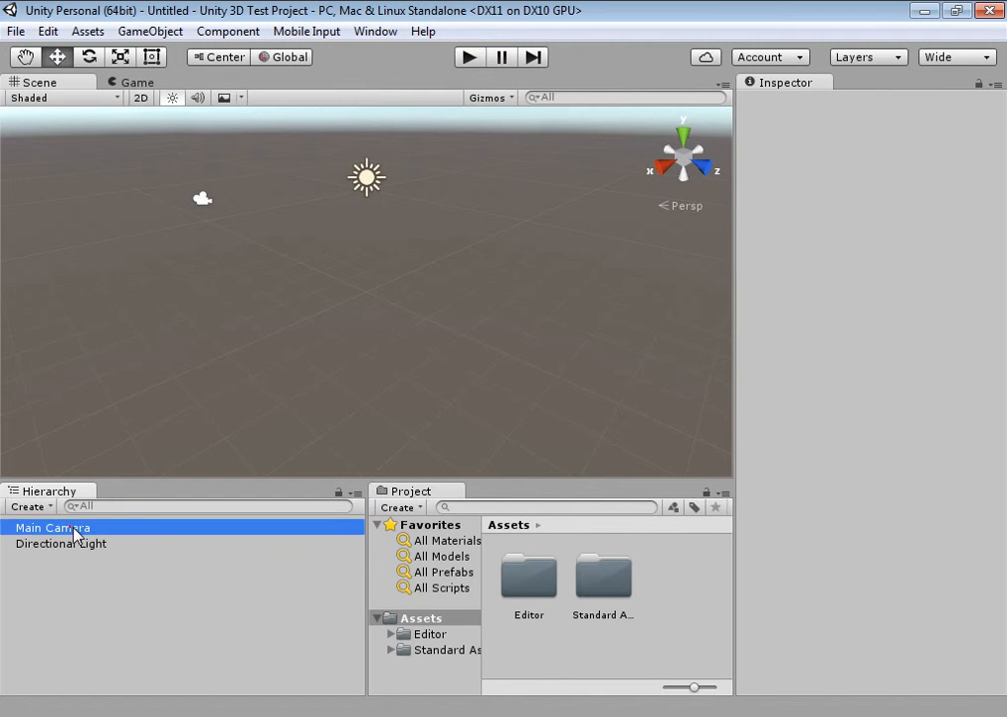
{"action": "left_click", "coordinate": [254, 343]}
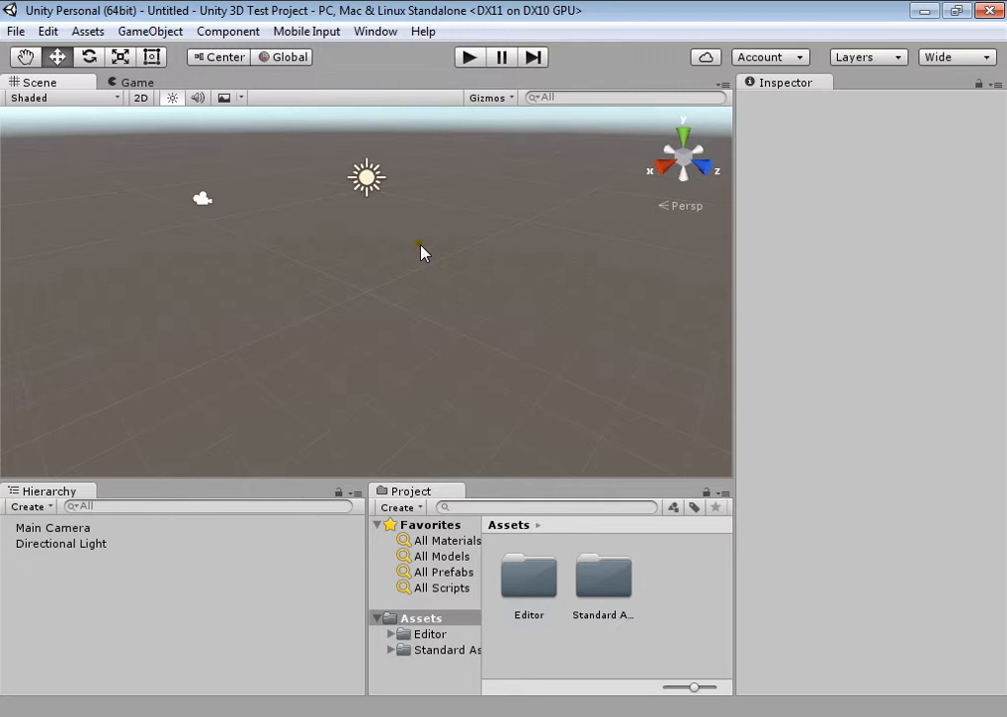
- Shrink the editor from full screen and undock the Inspector into a floating window beside it
{"action": "left_click_drag", "start_coordinate": [789, 89], "coordinate": [609, 336]}
{"action": "left_click_drag", "start_coordinate": [609, 221], "coordinate": [782, 93]}
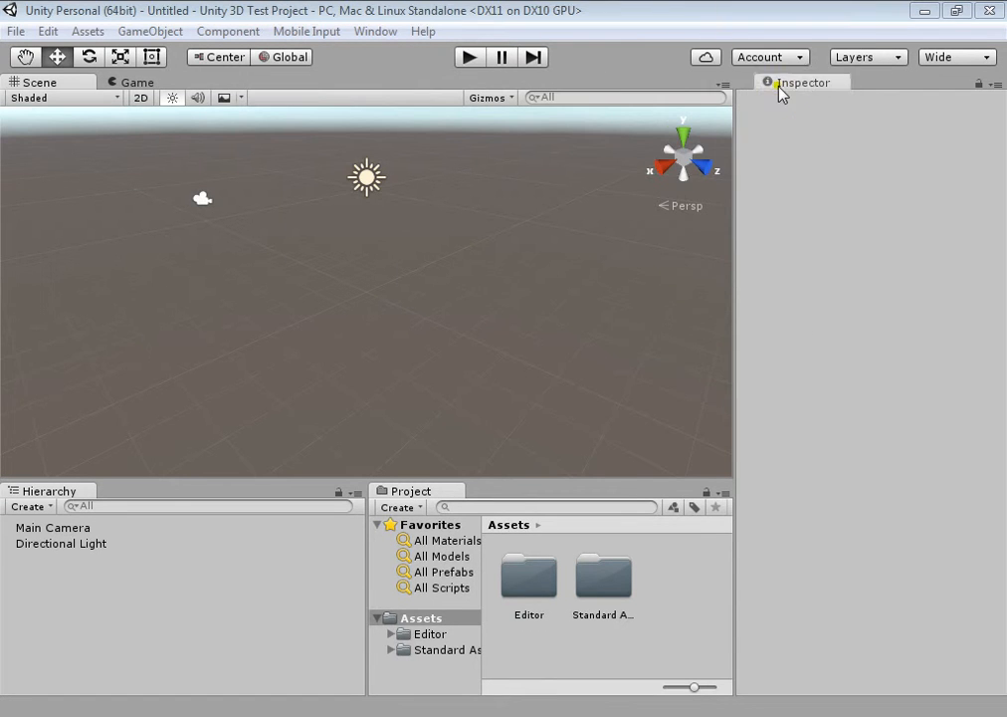
{"action": "double_click", "coordinate": [764, 10]}
{"action": "left_click_drag", "start_coordinate": [604, 52], "coordinate": [864, 313]}
{"action": "left_click_drag", "start_coordinate": [836, 66], "coordinate": [842, 150]}
{"action": "left_click_drag", "start_coordinate": [445, 86], "coordinate": [498, 70]}
- Group the Hierarchy and Project windows as tabs, switch between them, and maximize the editor again
{"action": "left_click_drag", "start_coordinate": [82, 395], "coordinate": [539, 400]}
{"action": "left_click", "coordinate": [102, 394]}
{"action": "left_click", "coordinate": [167, 395]}
{"action": "left_click", "coordinate": [99, 392]}
{"action": "left_click_drag", "start_coordinate": [547, 72], "coordinate": [541, 40]}
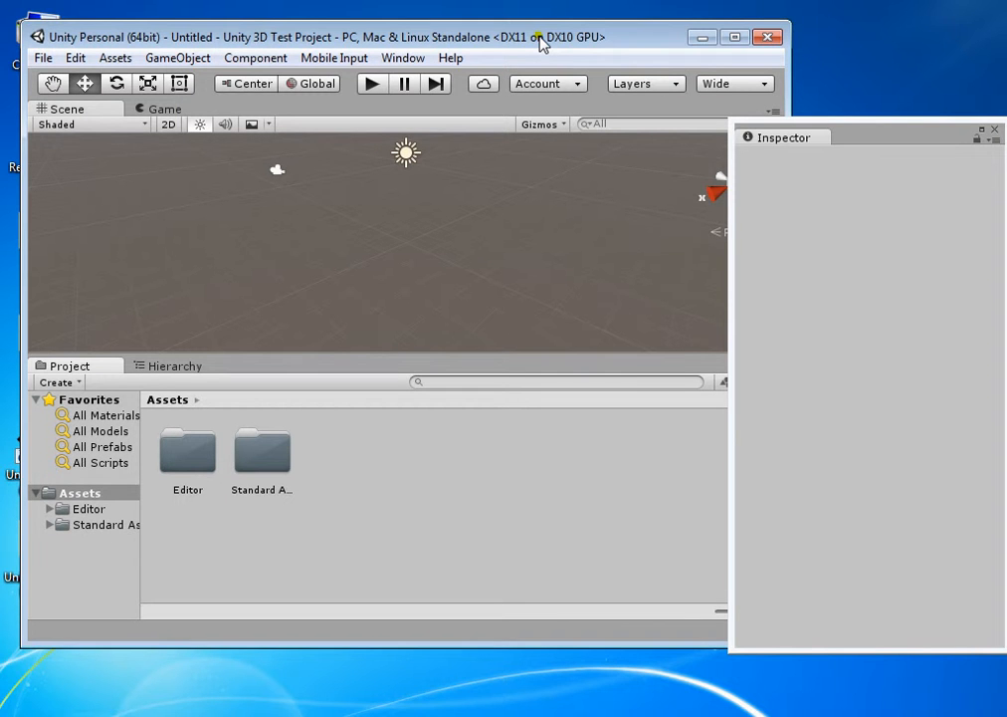
{"action": "double_click", "coordinate": [540, 40]}
- Open the Console window and dock both it and the floating Inspector as tabs beside Project and Hierarchy
{"action": "left_click_drag", "start_coordinate": [875, 140], "coordinate": [453, 167]}
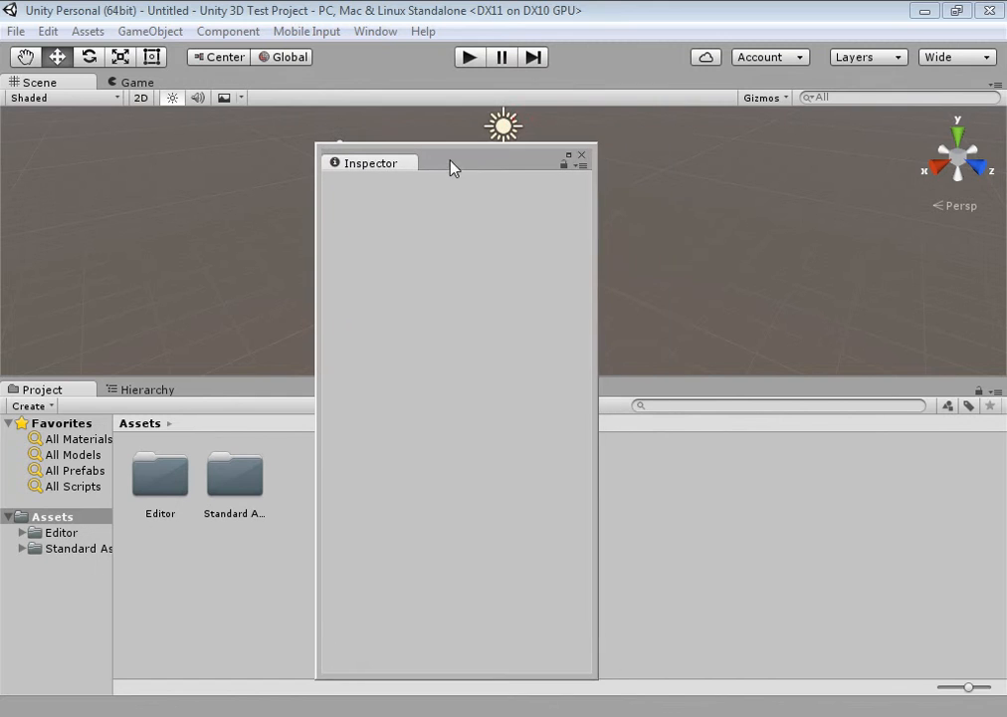
{"action": "left_click", "coordinate": [376, 32]}
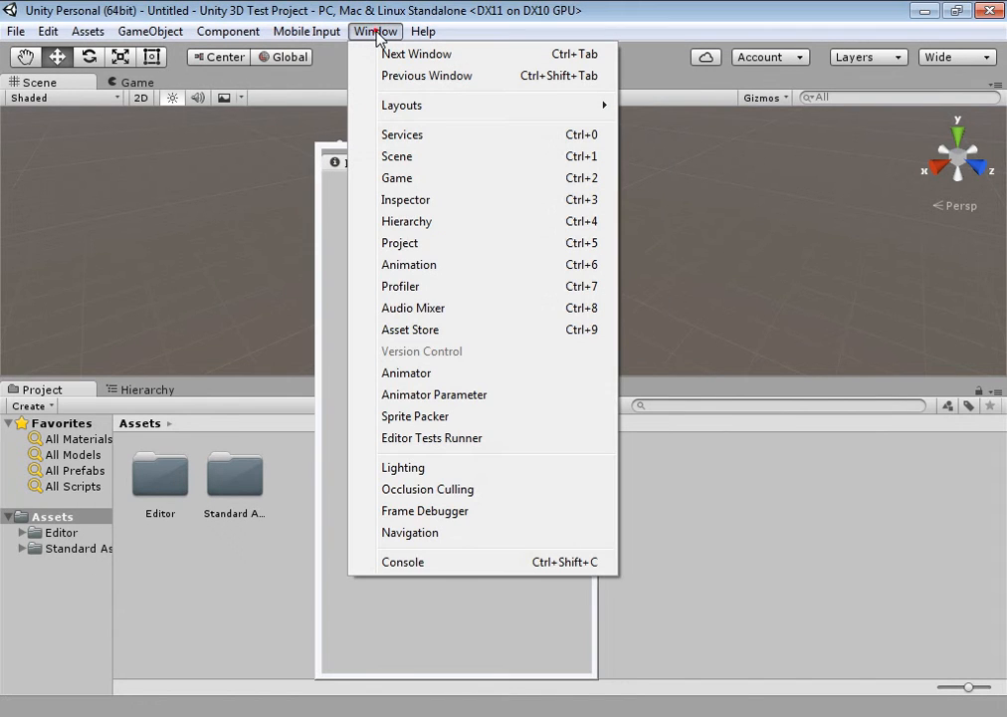
{"action": "left_click", "coordinate": [403, 563]}
{"action": "left_click_drag", "start_coordinate": [138, 311], "coordinate": [243, 398]}
{"action": "left_click", "coordinate": [378, 166]}
{"action": "left_click_drag", "start_coordinate": [390, 163], "coordinate": [345, 406]}
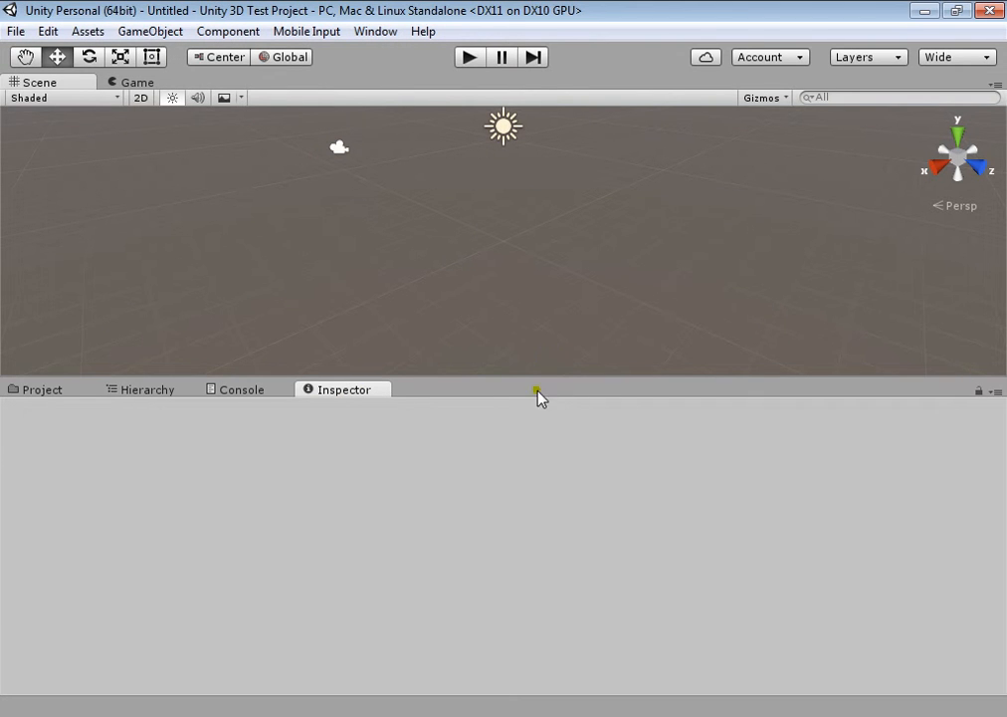
- Enlarge the Scene area, dock the Game view beside it at about equal width, and show the Project window
{"action": "left_click_drag", "start_coordinate": [505, 375], "coordinate": [510, 475]}
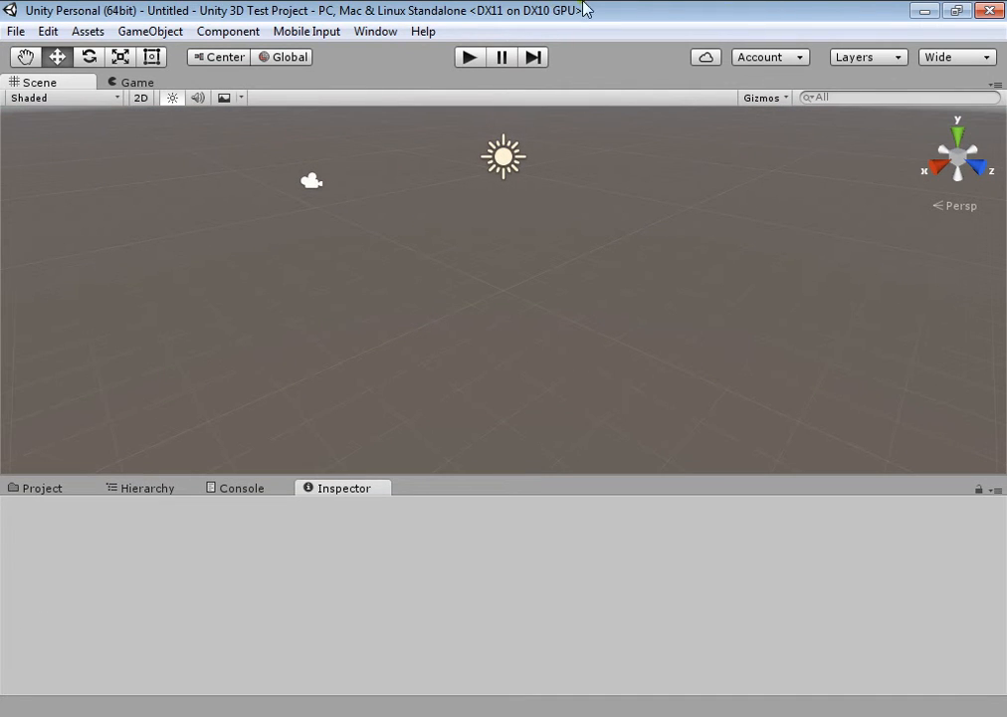
{"action": "left_click_drag", "start_coordinate": [136, 82], "coordinate": [914, 221]}
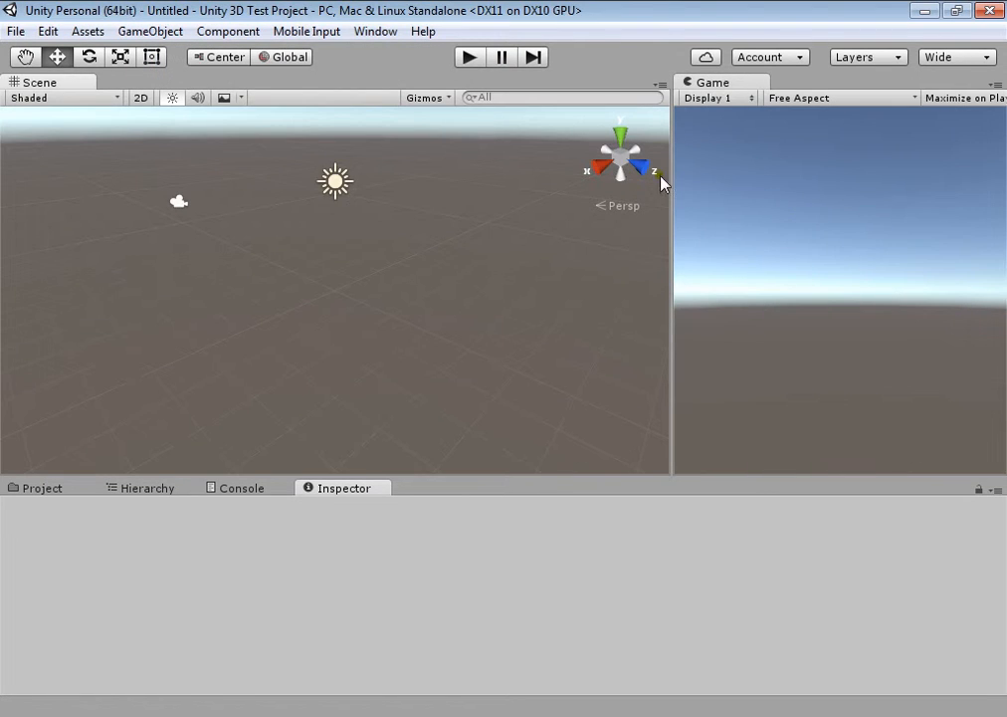
{"action": "left_click_drag", "start_coordinate": [670, 175], "coordinate": [498, 187]}
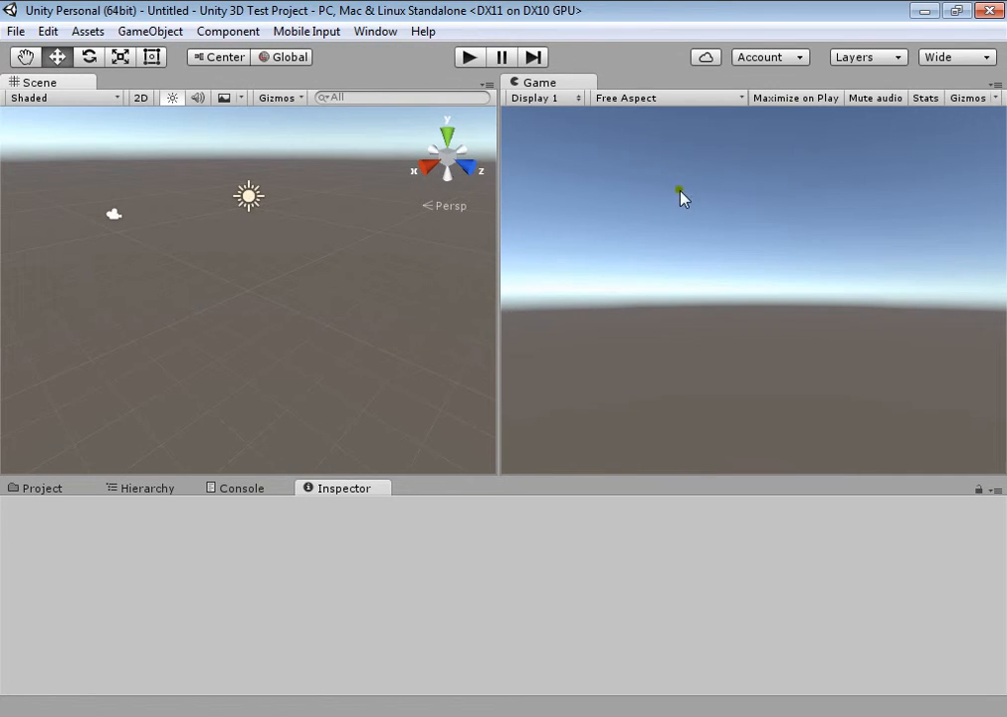
{"action": "left_click", "coordinate": [38, 488]}
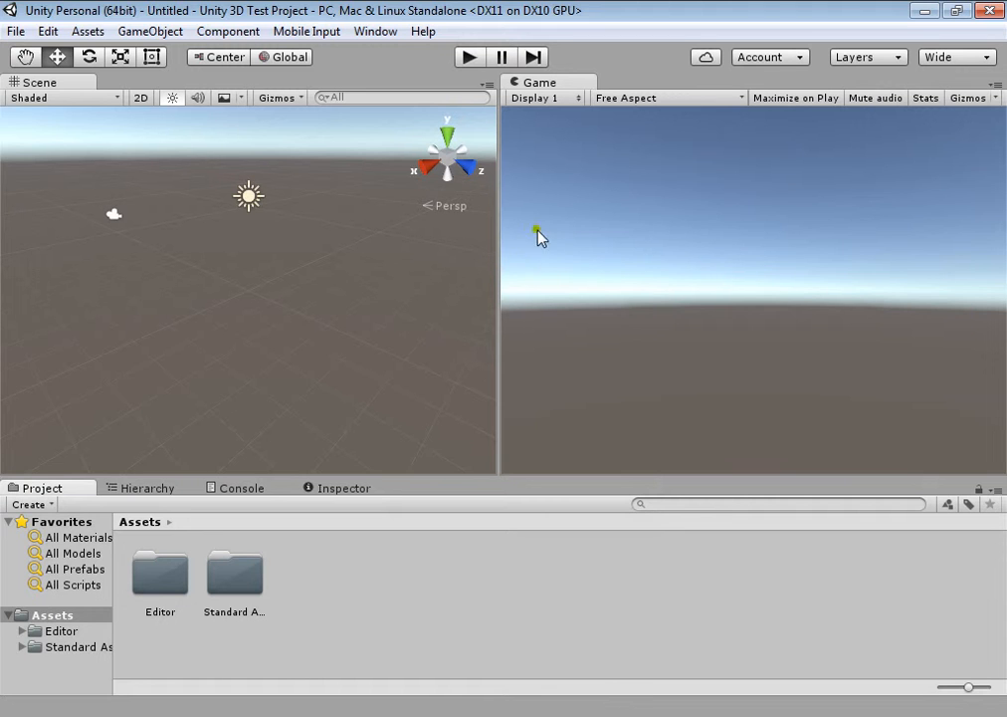
- Save the current window arrangement as a layout named Idontwantthislayout
{"action": "left_click", "coordinate": [376, 31]}
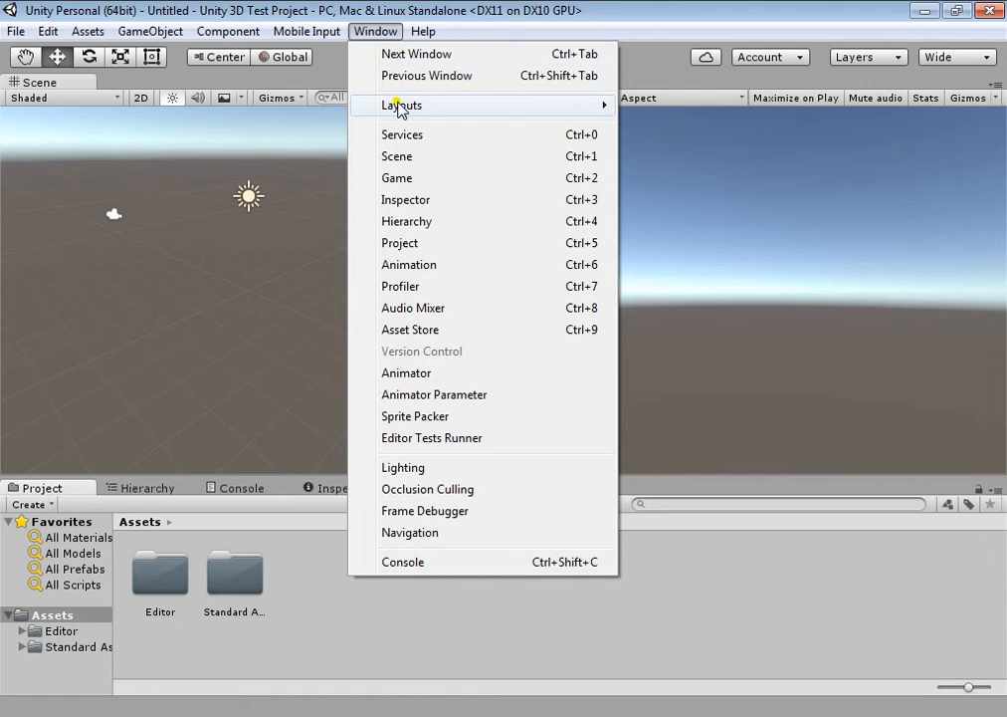
{"action": "mouse_move", "coordinate": [402, 105]}
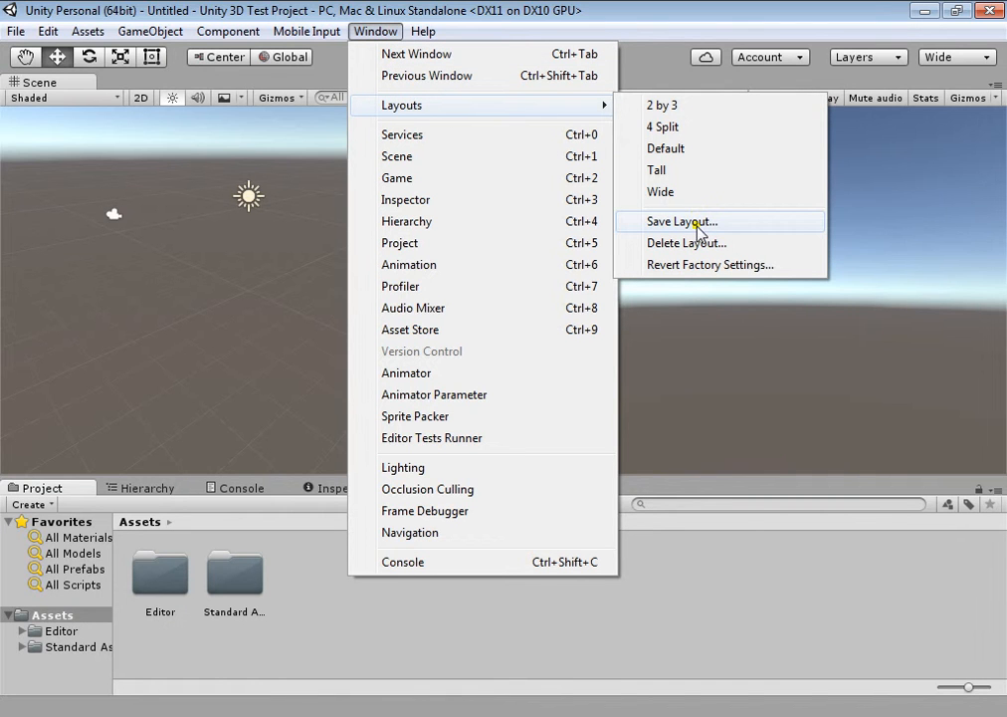
{"action": "left_click", "coordinate": [987, 57]}
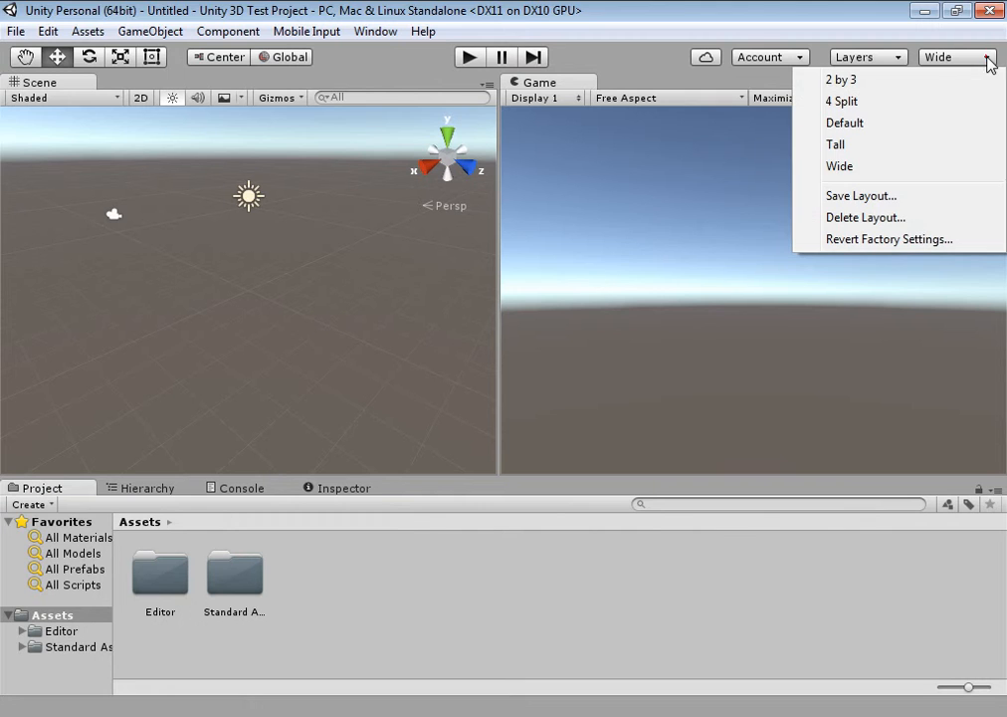
{"action": "left_click", "coordinate": [862, 196]}
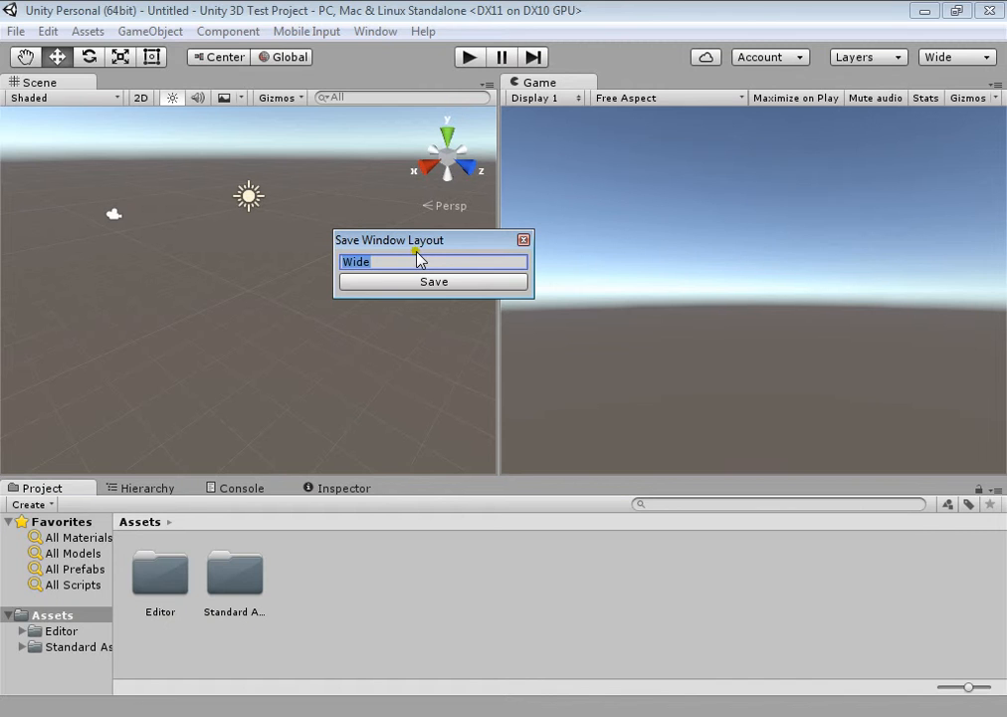
{"action": "key", "text": "BackSpace"}
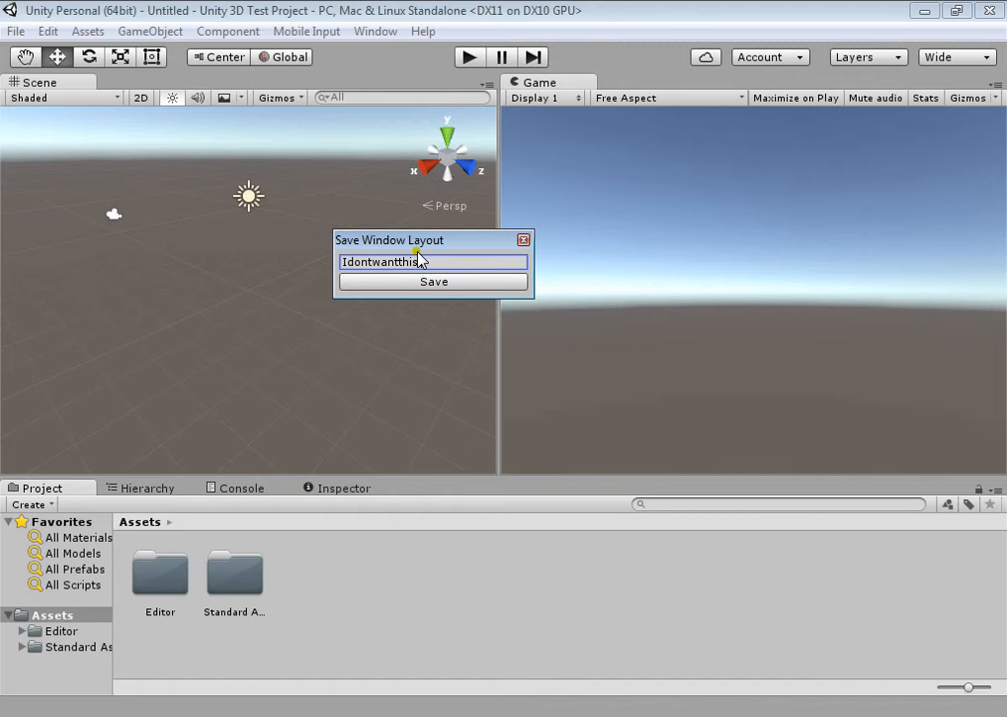
{"action": "key", "text": "Return"}
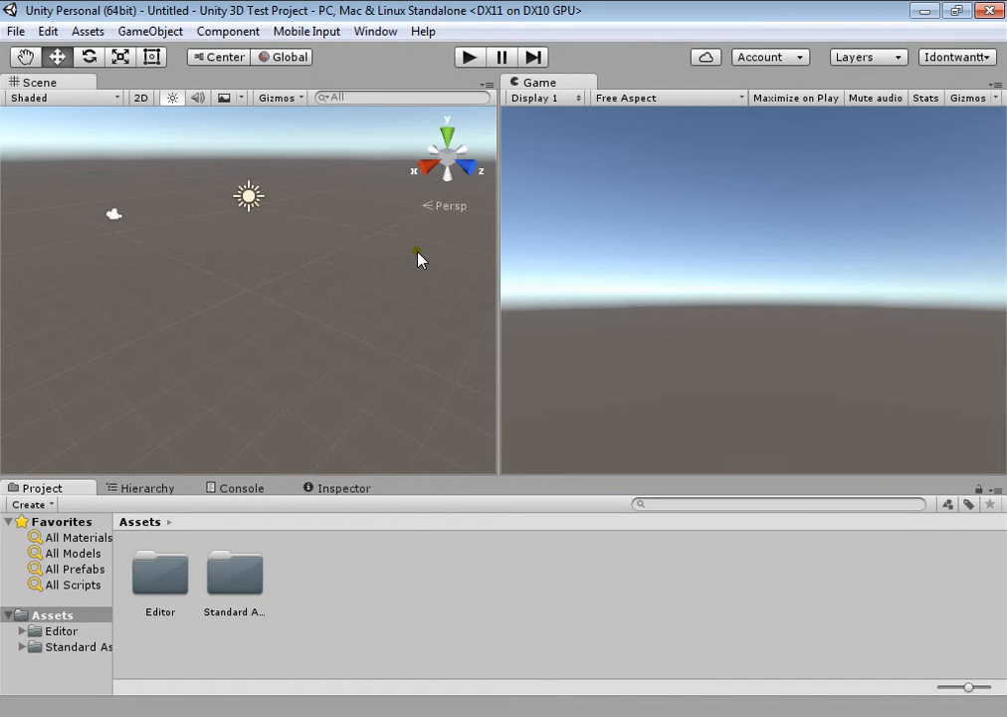
- Apply the saved Idontwantthislayout layout
{"action": "left_click", "coordinate": [986, 56]}
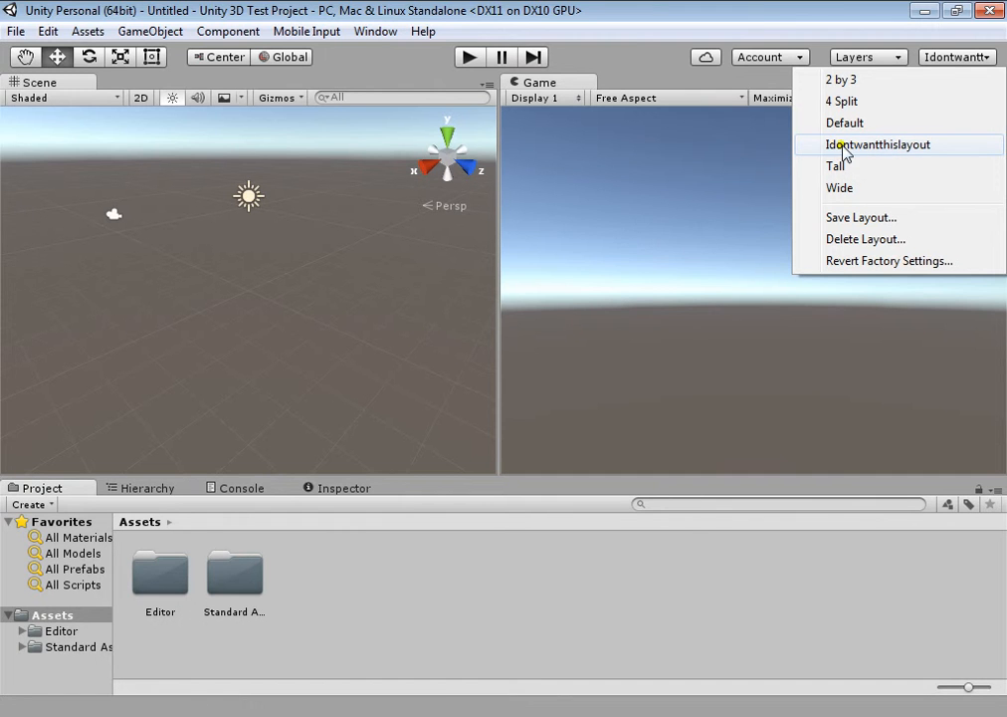
{"action": "left_click", "coordinate": [920, 147]}
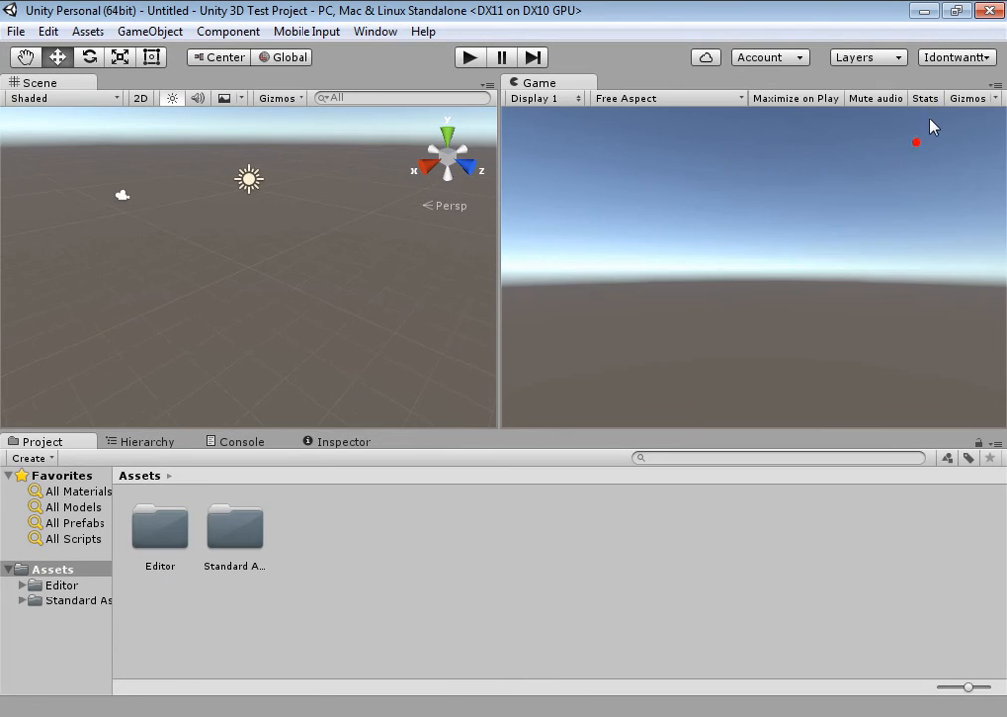
{"action": "left_click", "coordinate": [988, 58]}
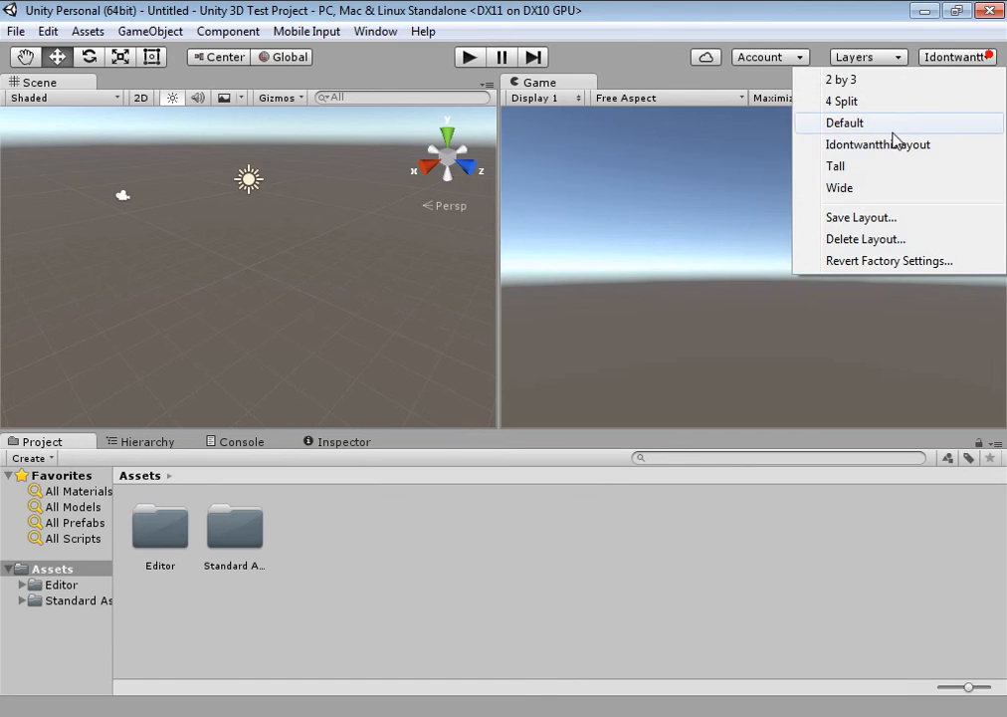
{"action": "left_click", "coordinate": [893, 144]}
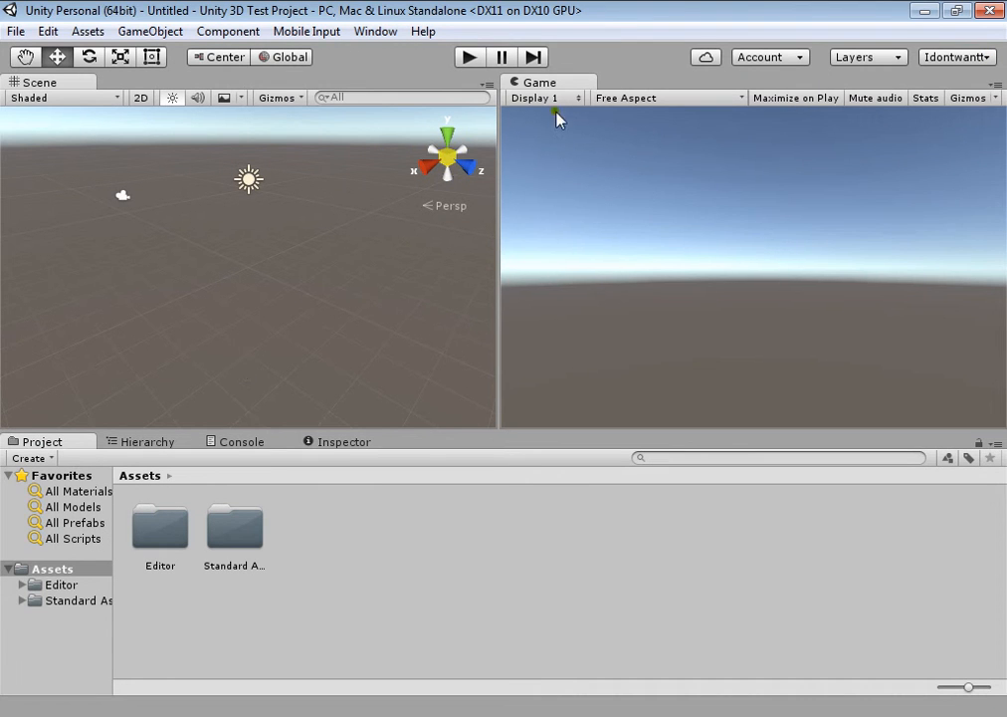
- Dock the Game view below the Scene and Project beside Game, and restore the arrangement with the saved Idontwantthislayout layout
{"action": "left_click_drag", "start_coordinate": [553, 84], "coordinate": [269, 413]}
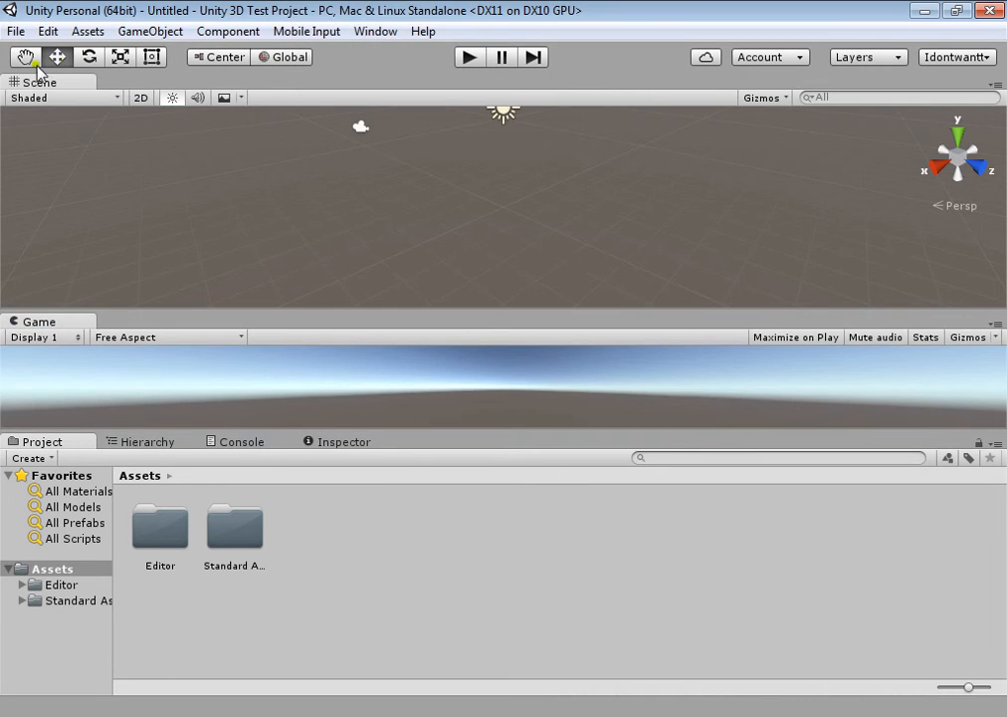
{"action": "left_click_drag", "start_coordinate": [42, 441], "coordinate": [443, 336]}
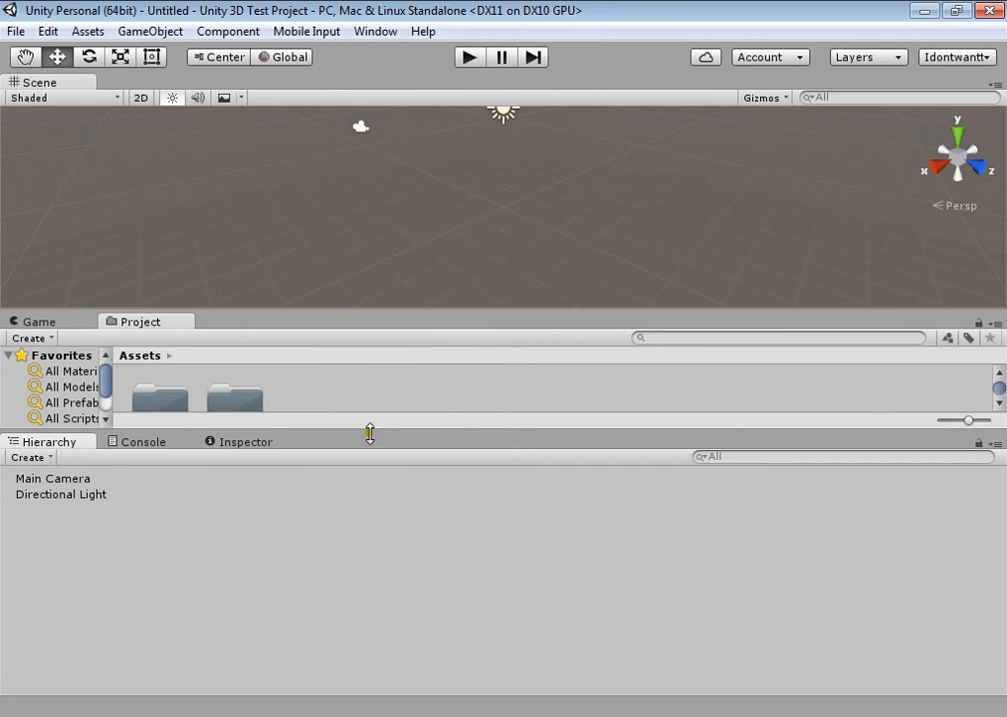
{"action": "left_click", "coordinate": [985, 60]}
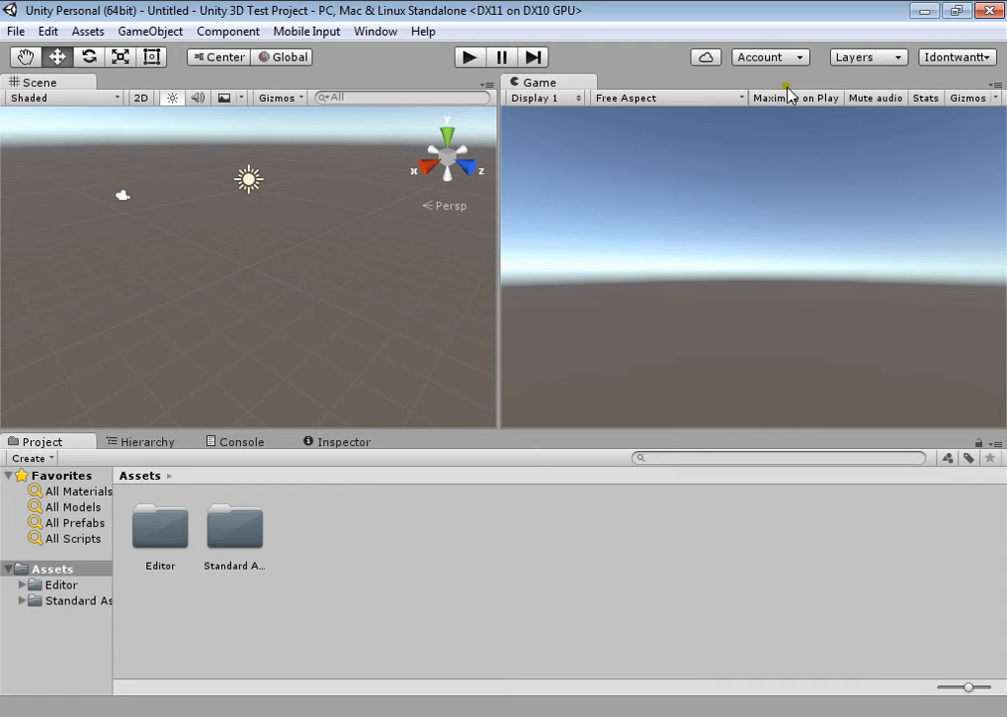
- Delete the saved Idontwantthislayout layout and close the layout deletion dialog
{"action": "left_click", "coordinate": [990, 62]}
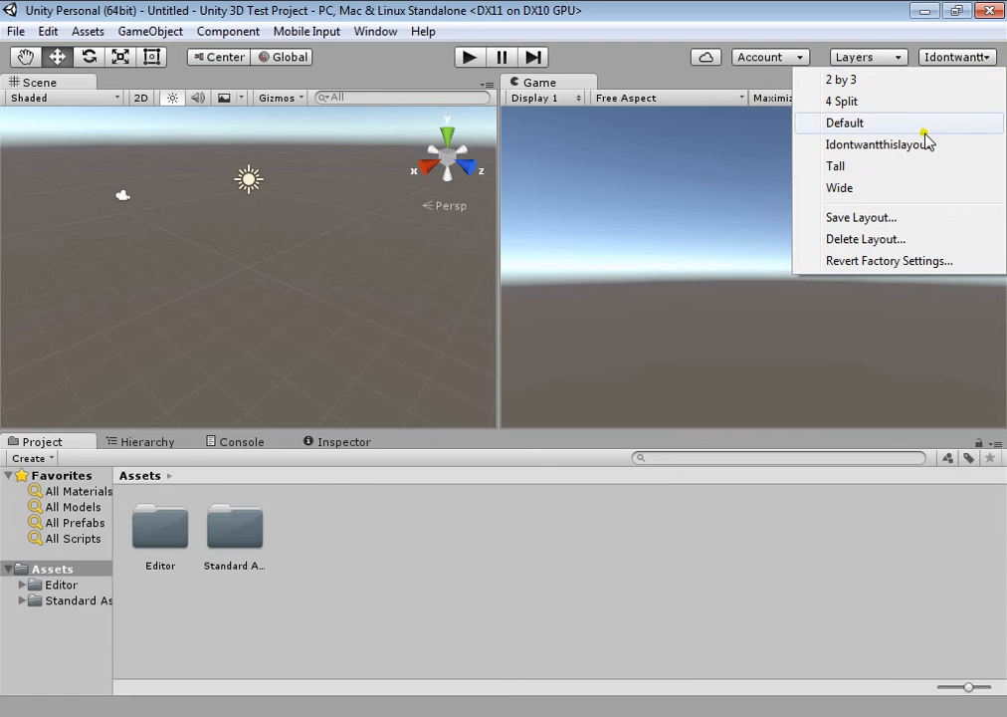
{"action": "left_click", "coordinate": [885, 243]}
{"action": "left_click_drag", "start_coordinate": [587, 180], "coordinate": [524, 196]}
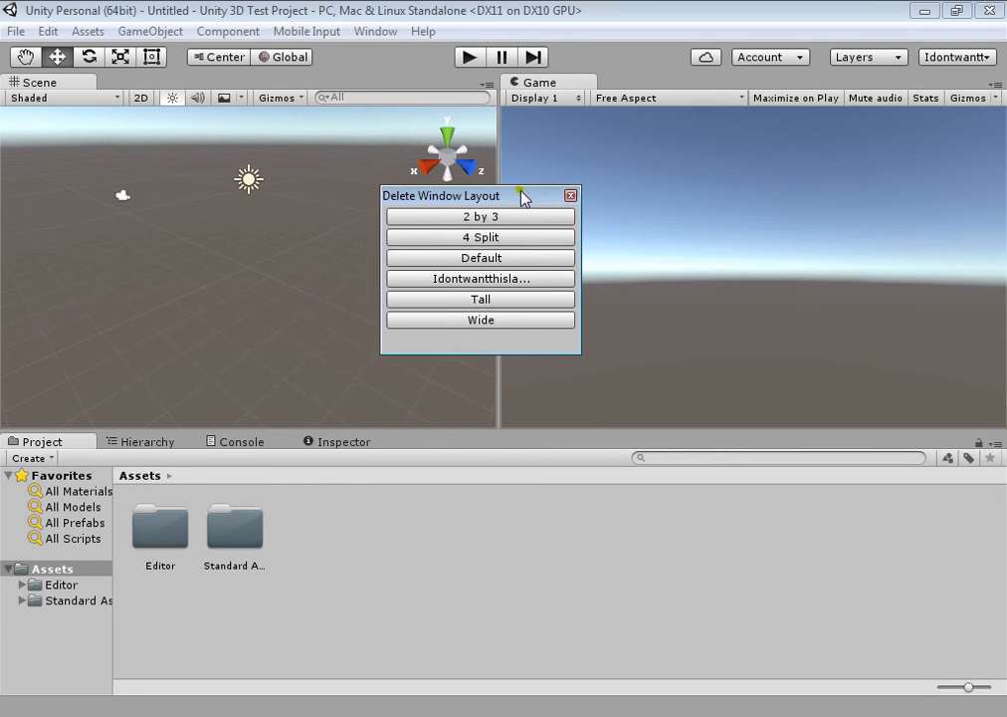
{"action": "left_click", "coordinate": [488, 282]}
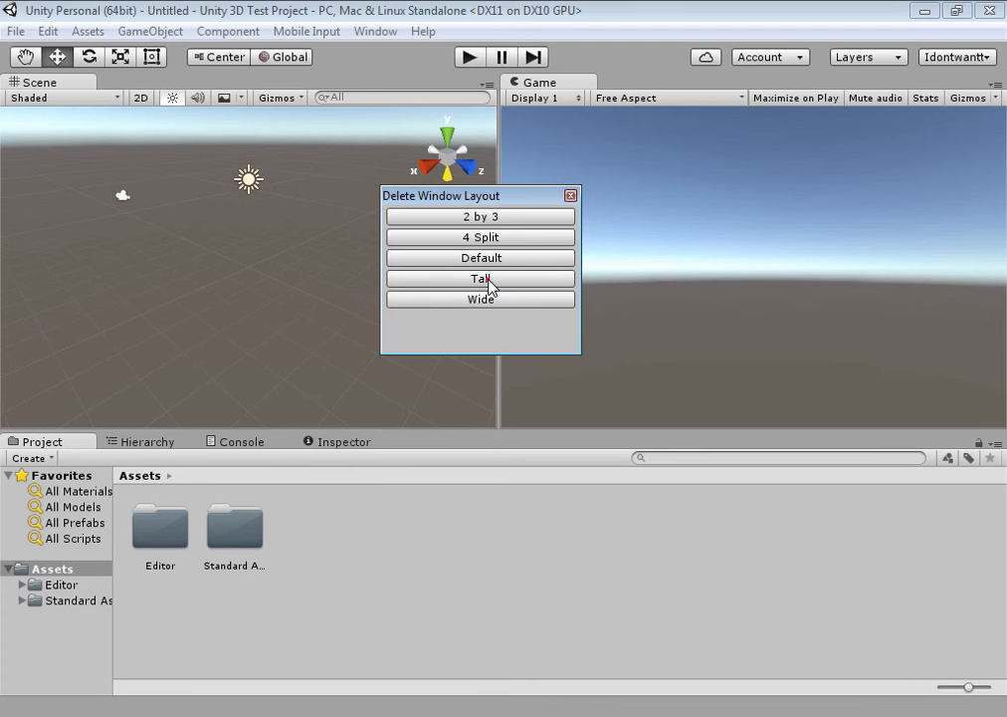
{"action": "left_click_drag", "start_coordinate": [514, 200], "coordinate": [537, 182]}
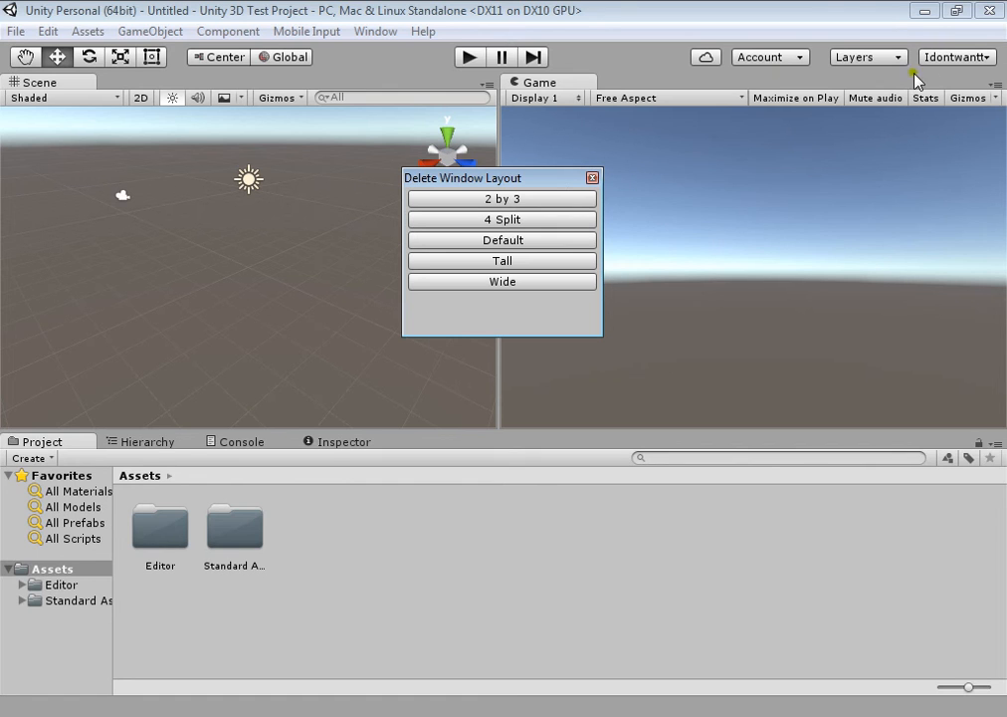
{"action": "left_click", "coordinate": [594, 178]}
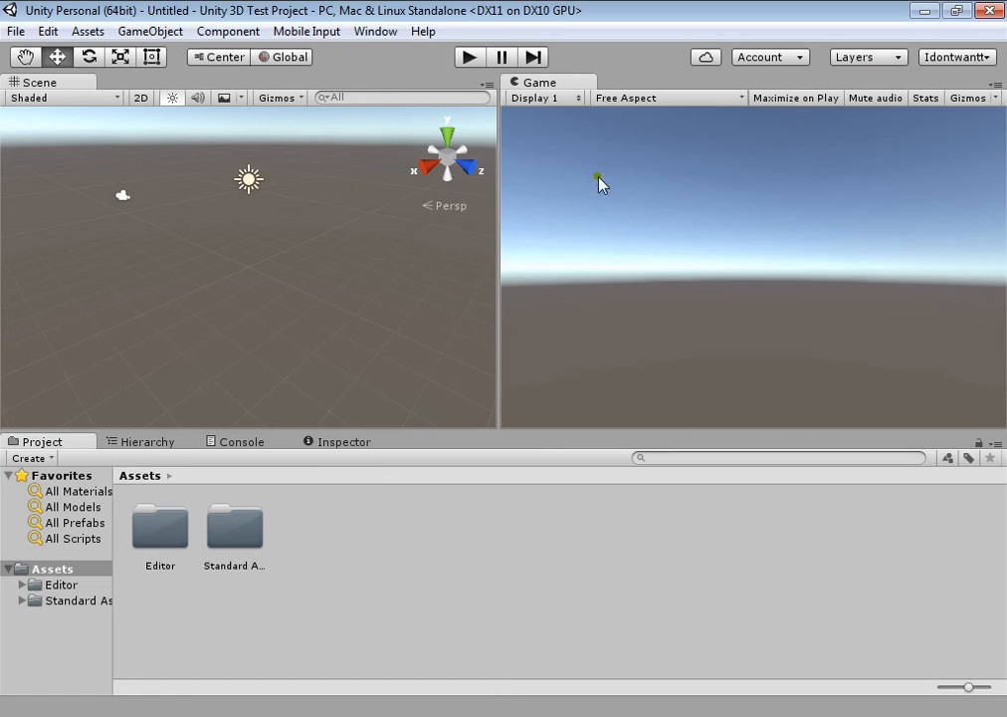
- Revert all window layouts to the factory settings
{"action": "left_click", "coordinate": [967, 57]}
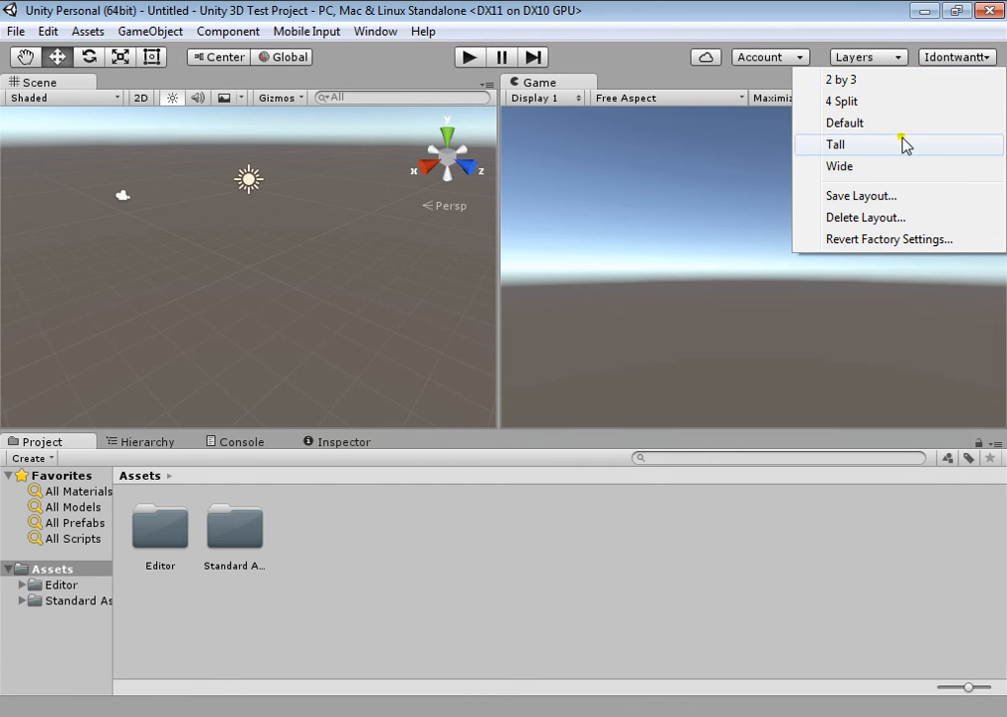
{"action": "left_click", "coordinate": [881, 241]}
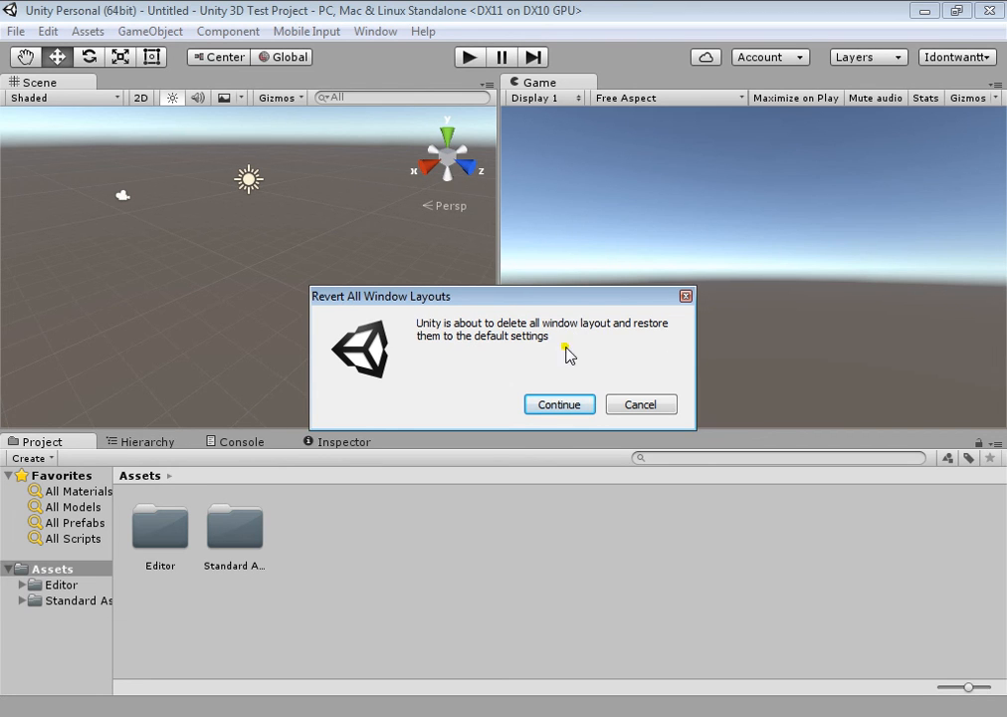
{"action": "left_click", "coordinate": [560, 408]}
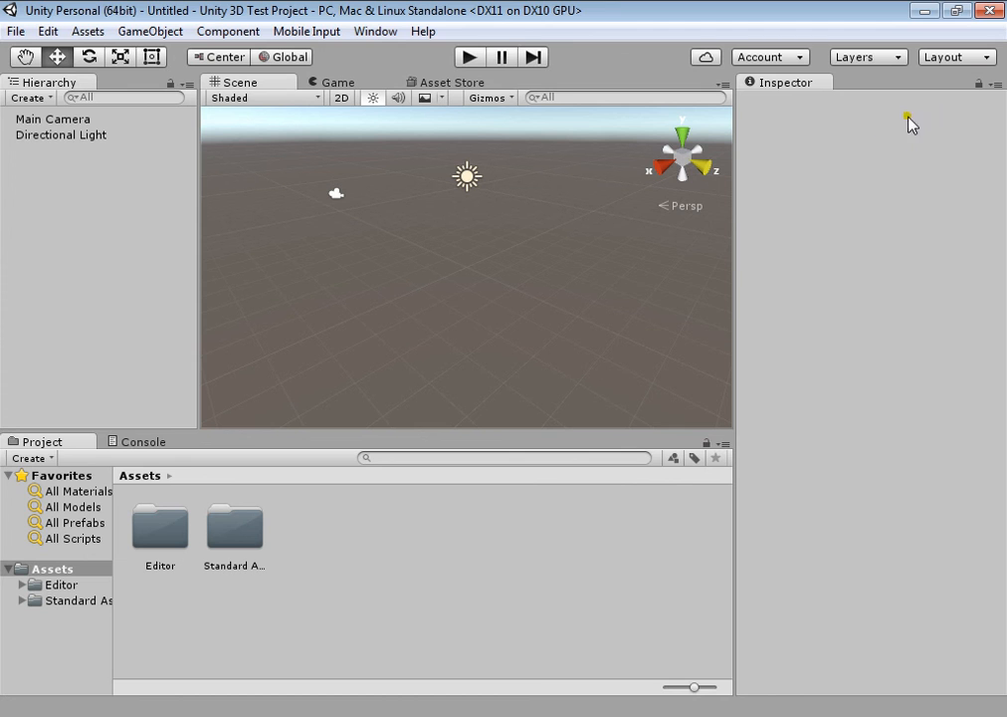
- Delete the built-in 2 by 3 window layout and close the layout deletion dialog
{"action": "left_click", "coordinate": [980, 57]}
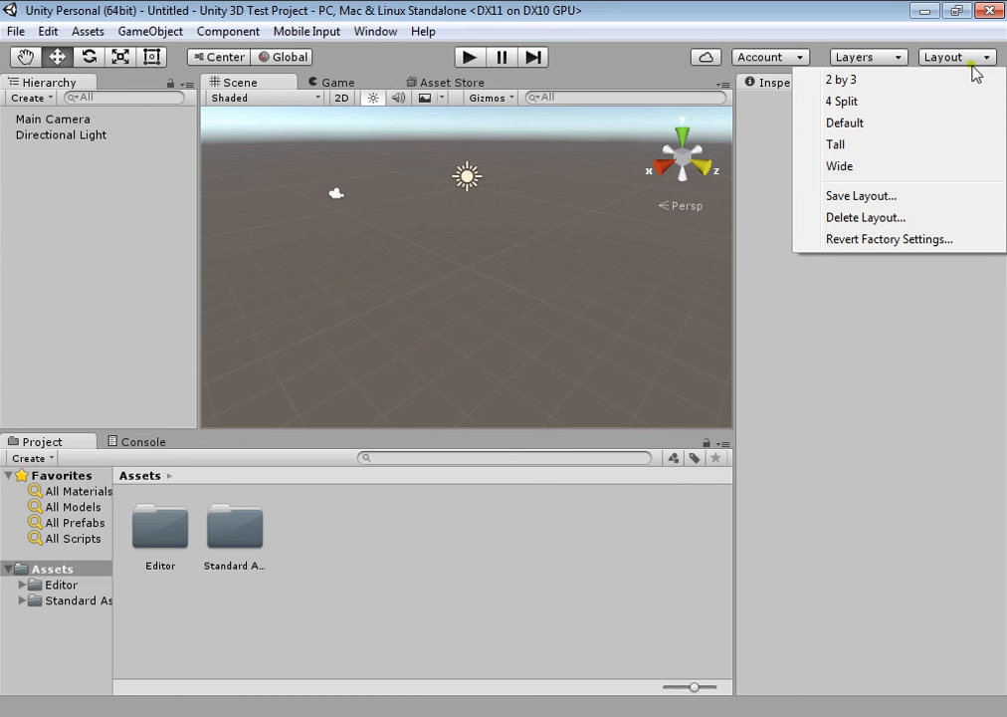
{"action": "left_click", "coordinate": [864, 219]}
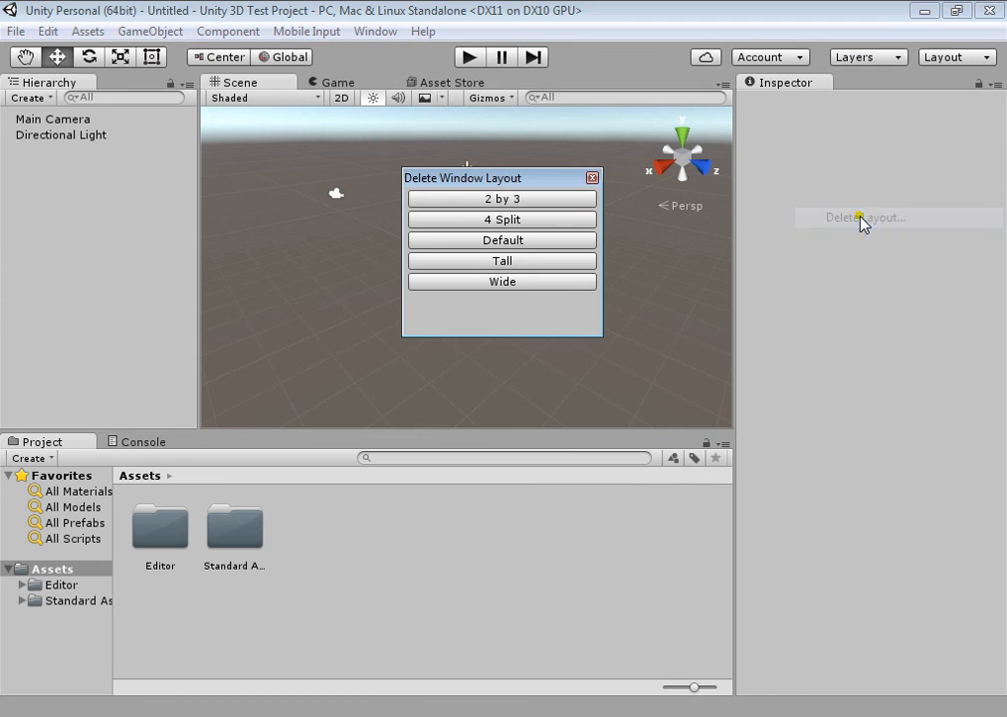
{"action": "left_click", "coordinate": [516, 198]}
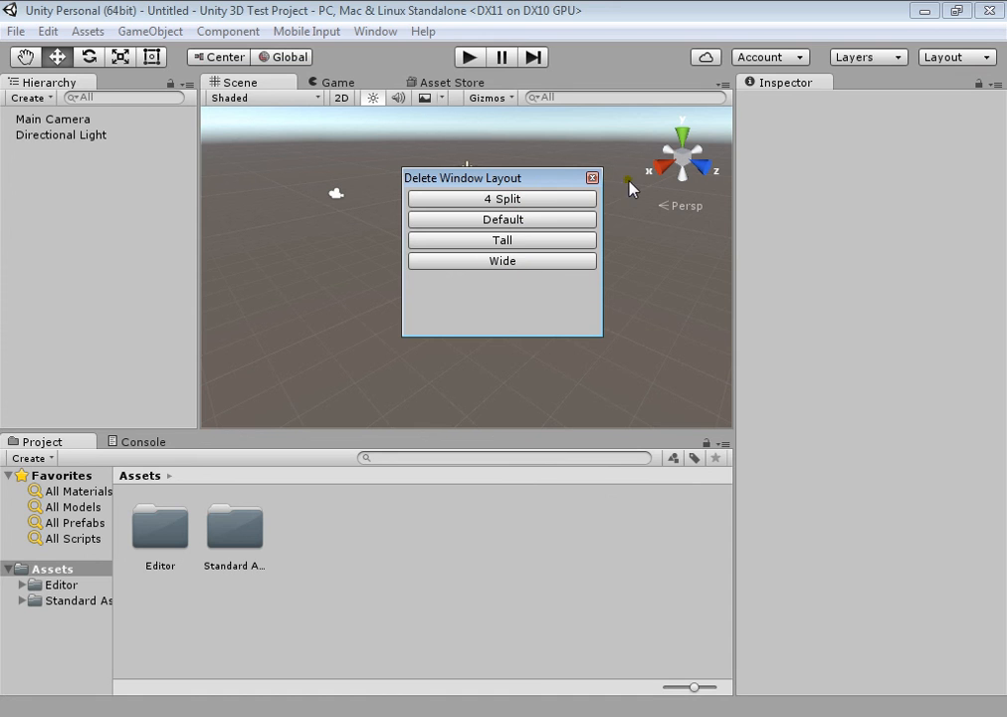
{"action": "left_click", "coordinate": [592, 178]}
- Restore the deleted 2 by 3 layout by reverting all window layouts to factory settings, and check the list of available layouts
{"action": "left_click", "coordinate": [980, 60]}
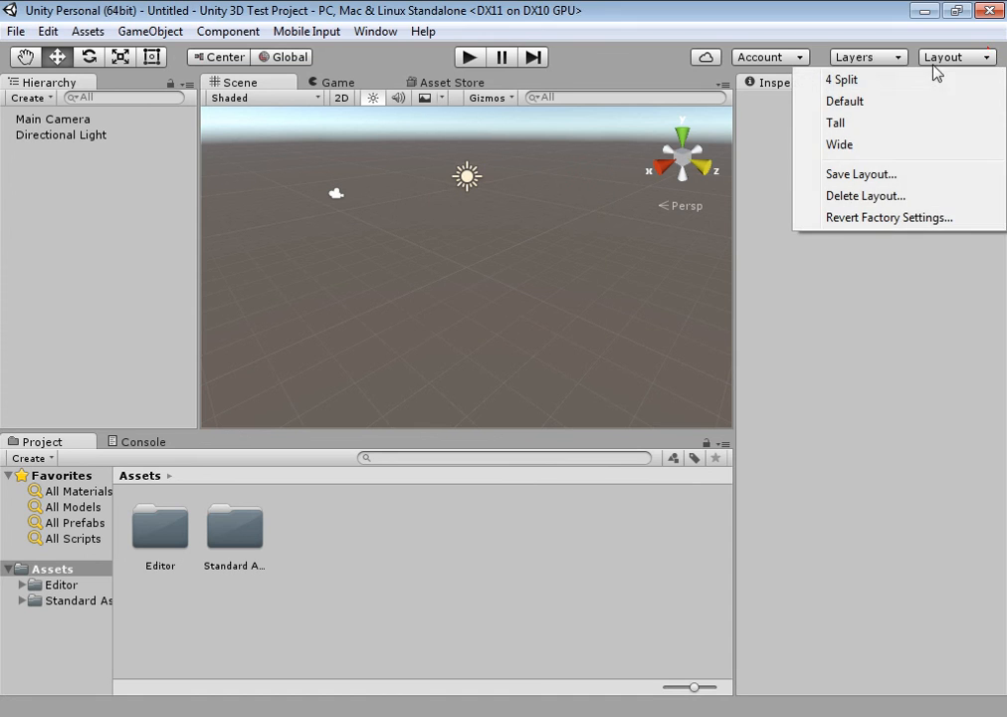
{"action": "left_click", "coordinate": [874, 219]}
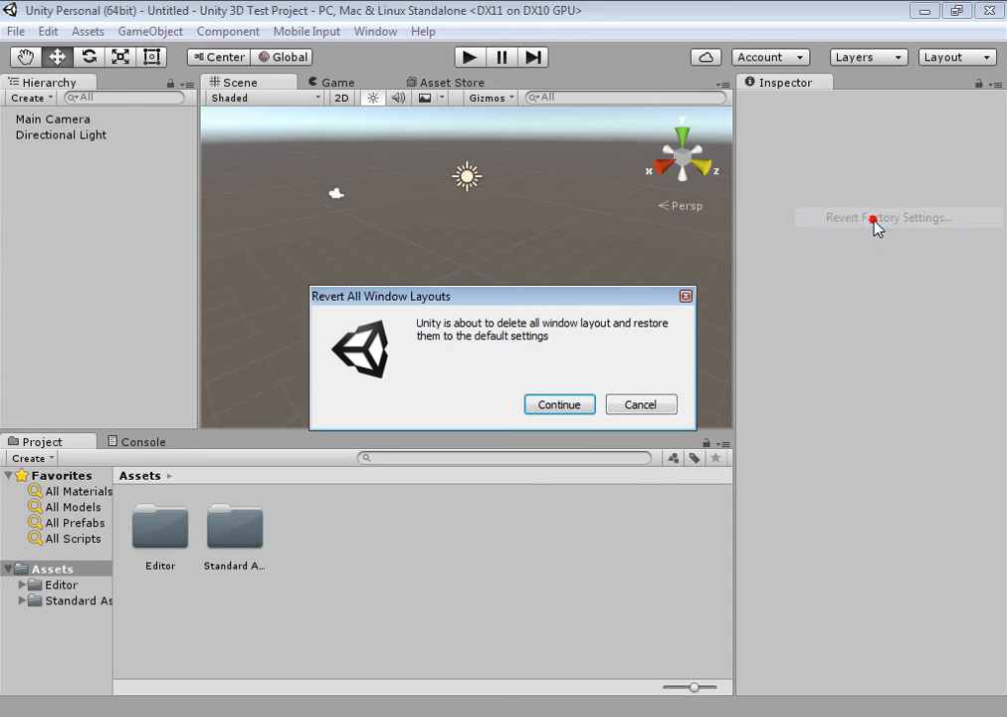
{"action": "left_click", "coordinate": [562, 408]}
{"action": "left_click", "coordinate": [973, 58]}
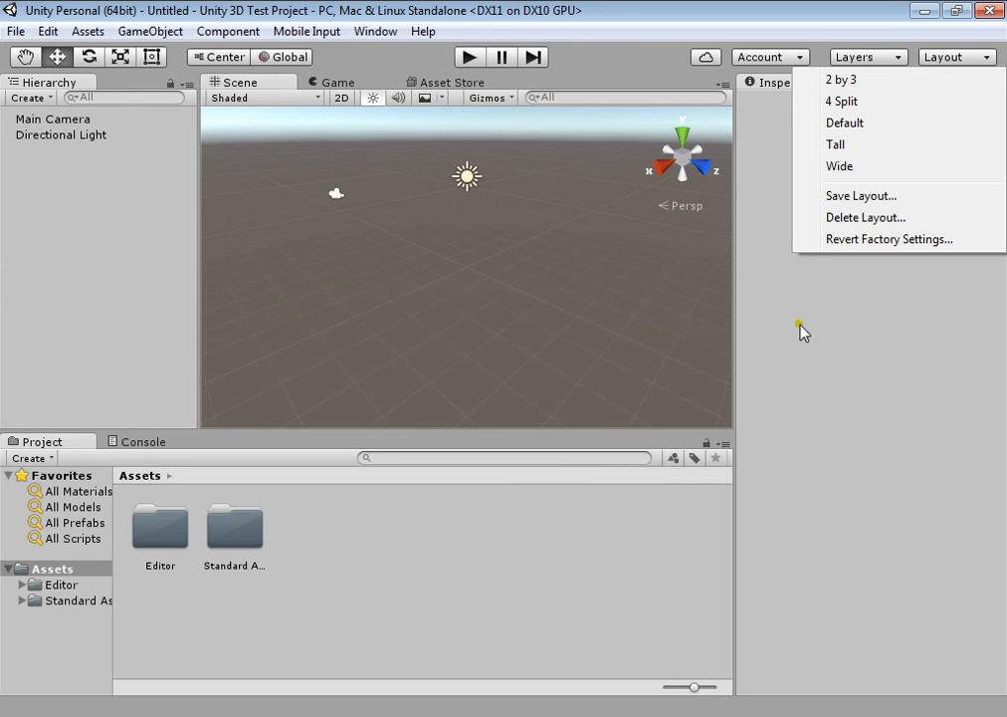
{"action": "left_click", "coordinate": [834, 372]}
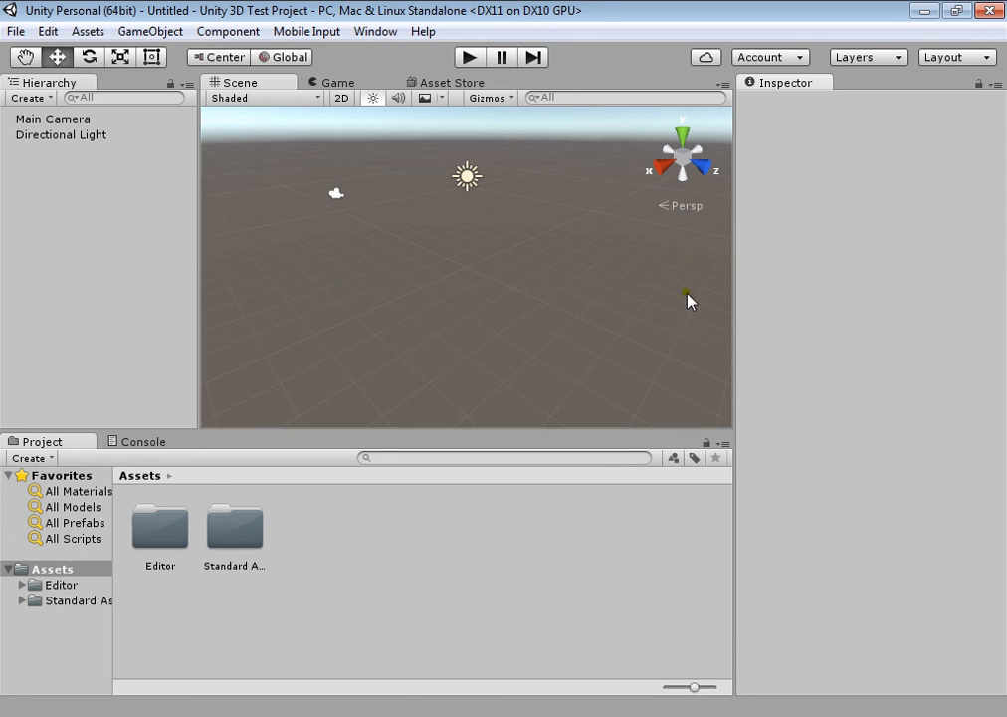